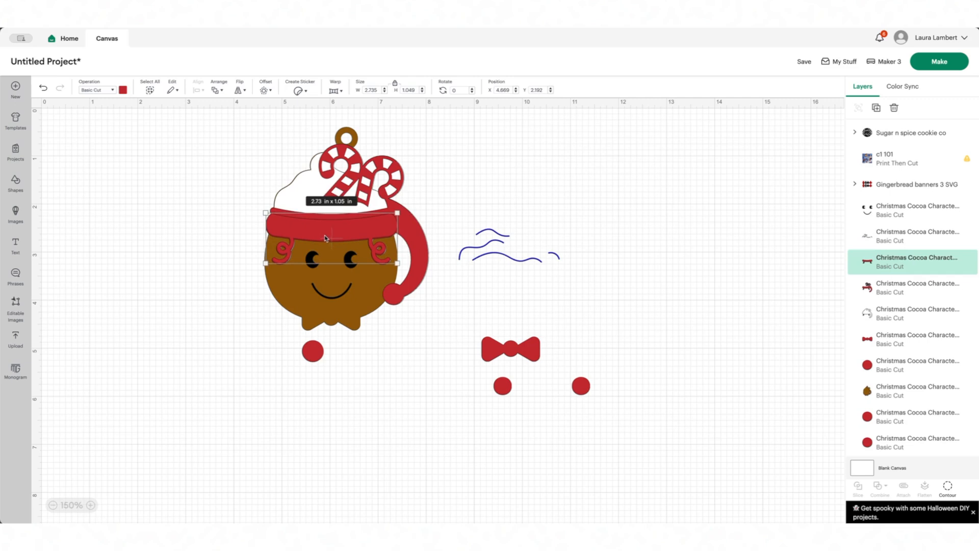
# Try recolouring the red candy-cane and handle layer white
pyautogui.click(415, 266)
pyautogui.click(123, 91)
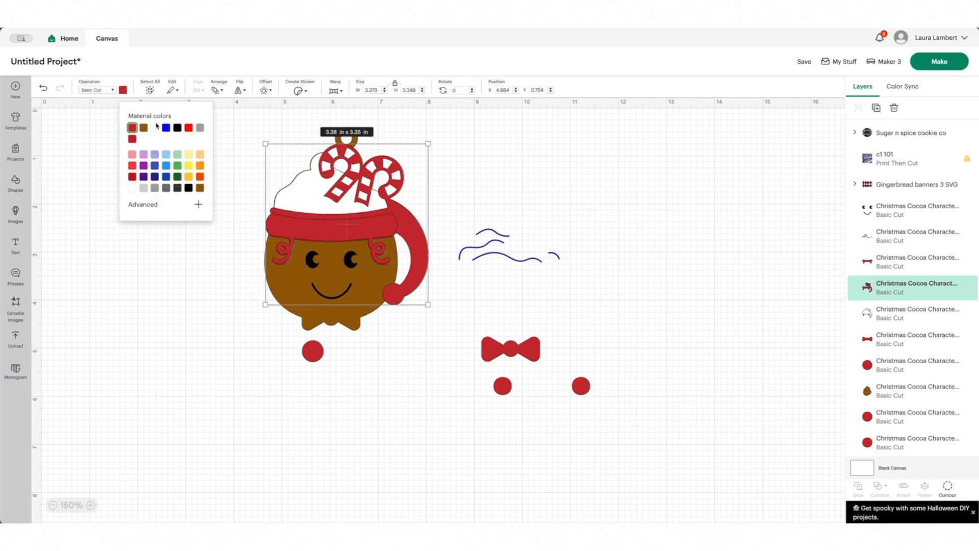
pyautogui.click(155, 128)
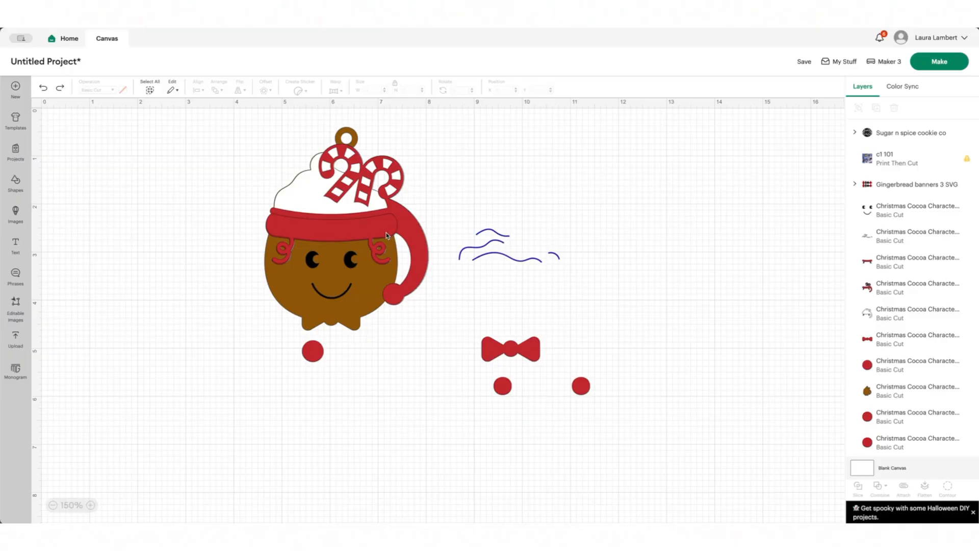
# Recolour the mug's rim and curls layer to a custom tan, #daa369
pyautogui.click(386, 235)
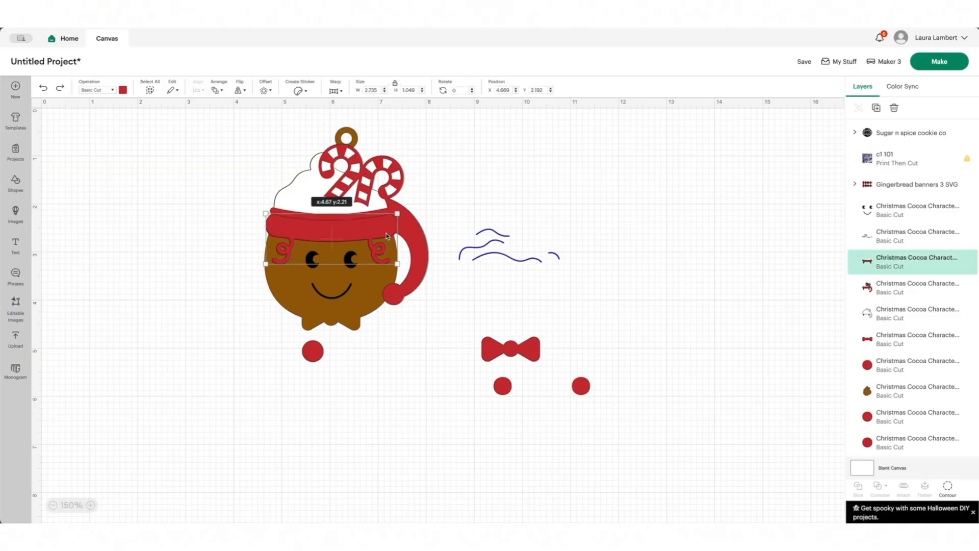
pyautogui.click(124, 90)
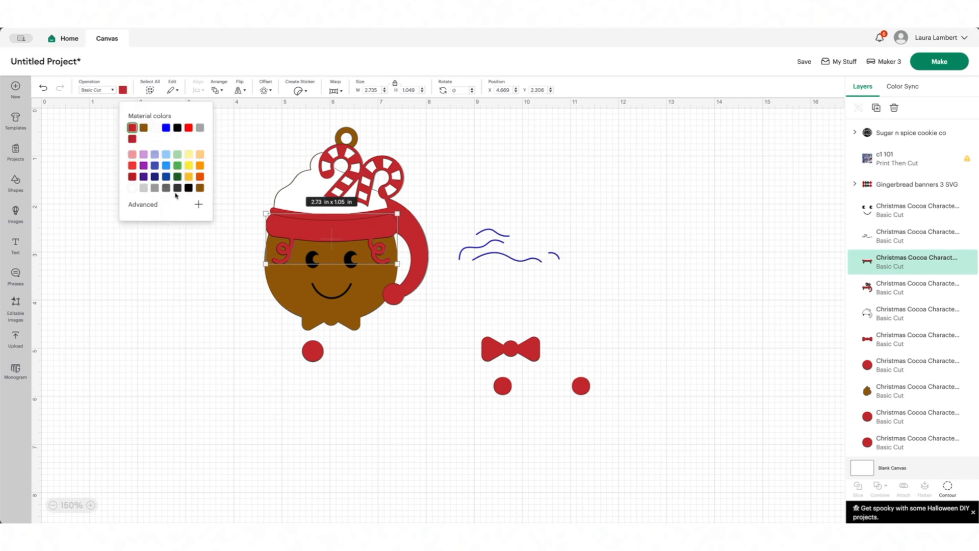
pyautogui.click(198, 204)
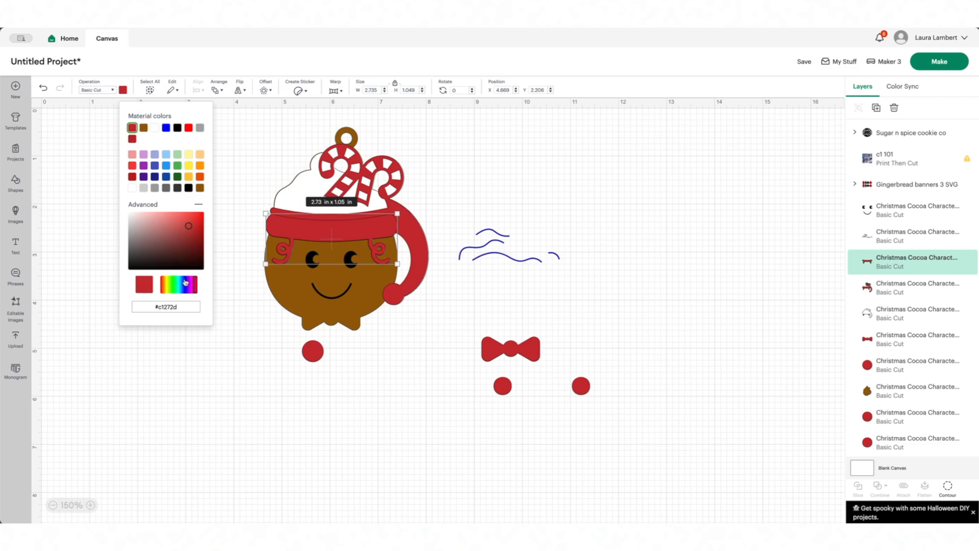
pyautogui.moveTo(194, 289); pyautogui.dragTo(162, 288)
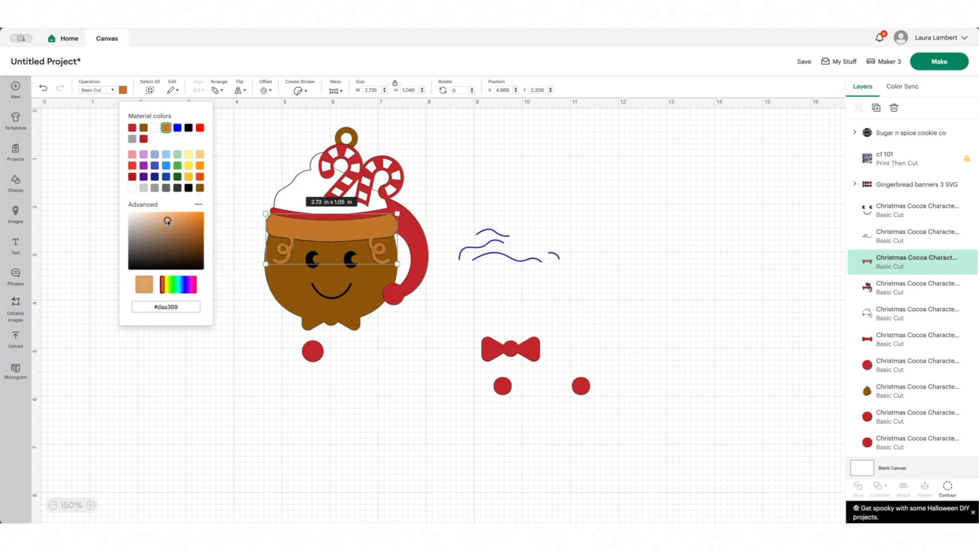
# Recolour the mug's brown base layer to a softer custom brown, #8f6b39
pyautogui.click(299, 313)
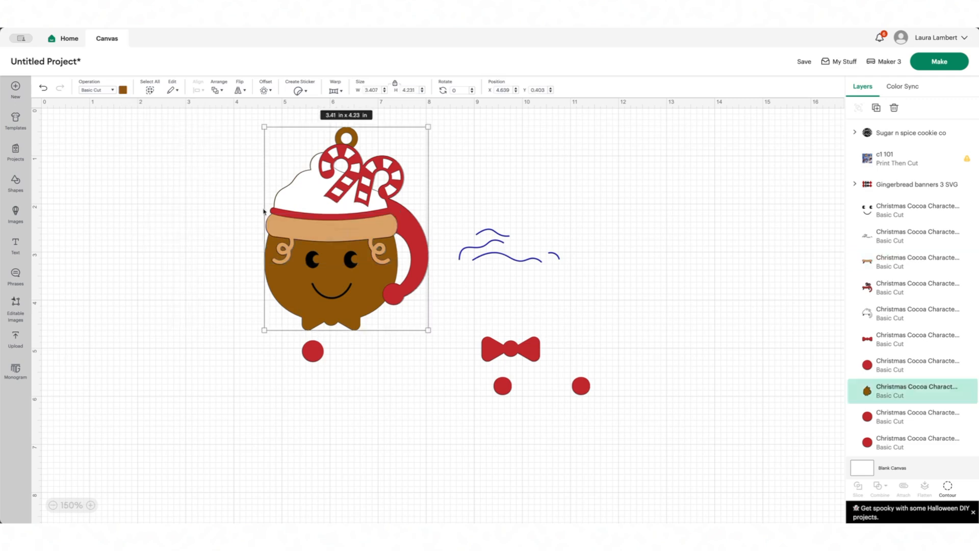
pyautogui.click(122, 89)
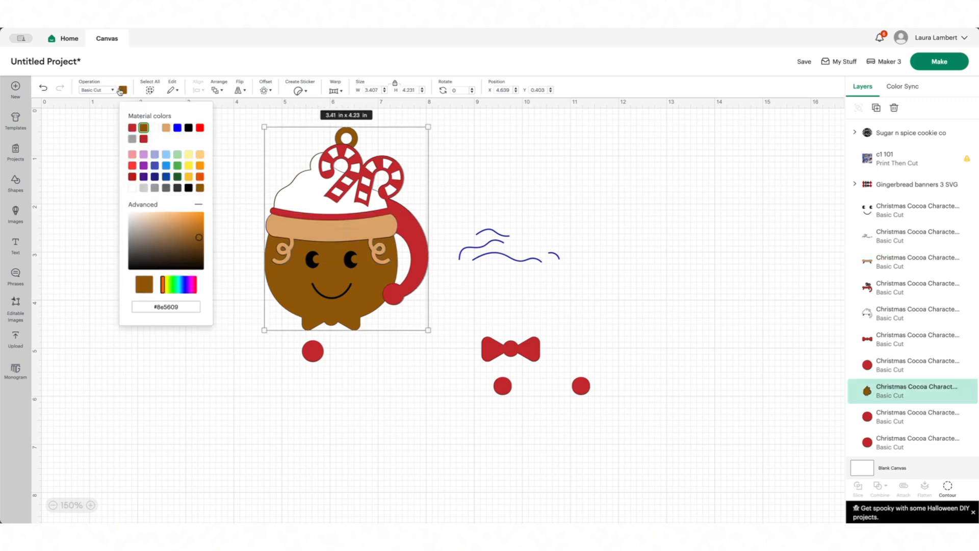
pyautogui.click(174, 239)
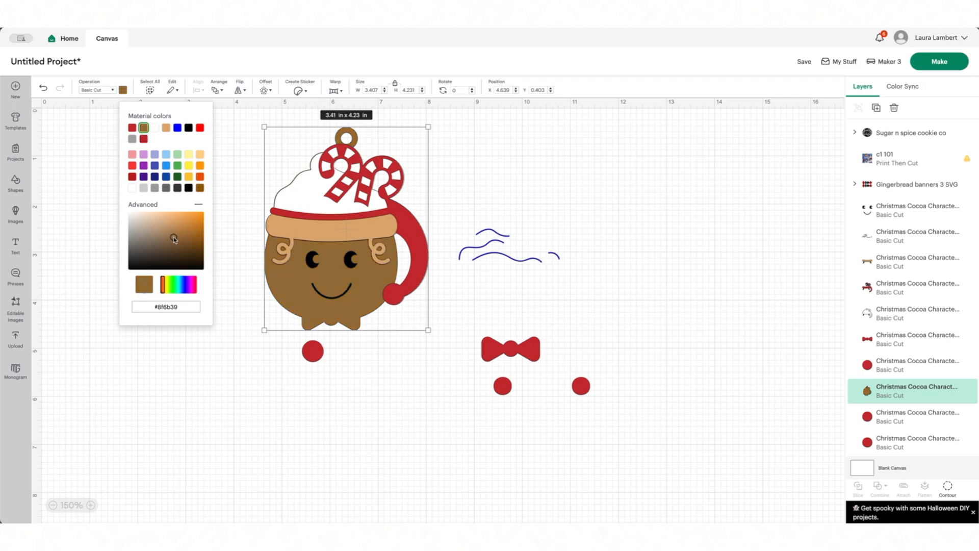
pyautogui.click(328, 363)
# Position the large red circle over the ball at the handle's end and raise its layer above the face layer
pyautogui.moveTo(315, 357); pyautogui.dragTo(394, 301)
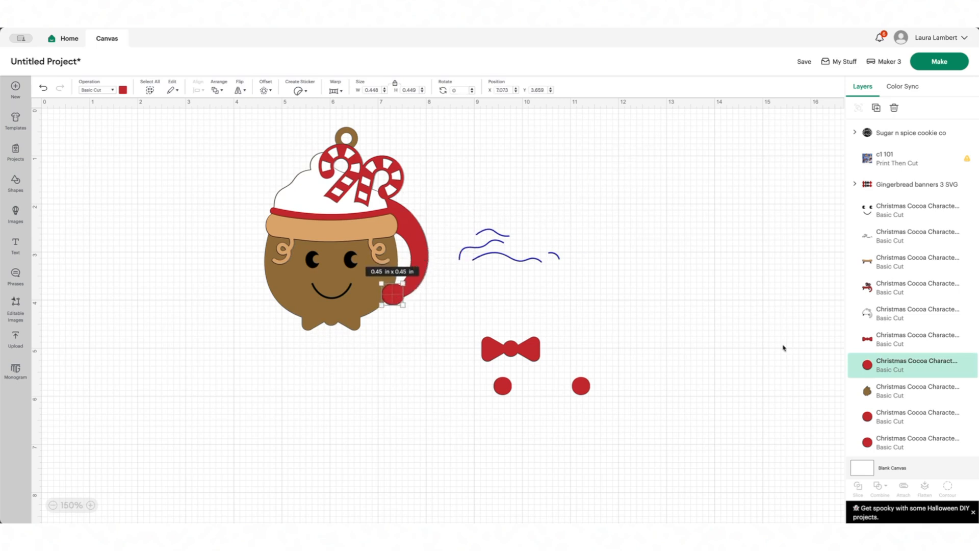
pyautogui.moveTo(870, 368); pyautogui.dragTo(870, 210)
pyautogui.moveTo(393, 296)
pyautogui.mouseDown()
pyautogui.moveTo(428, 296)
pyautogui.moveTo(395, 296)
pyautogui.mouseUp()
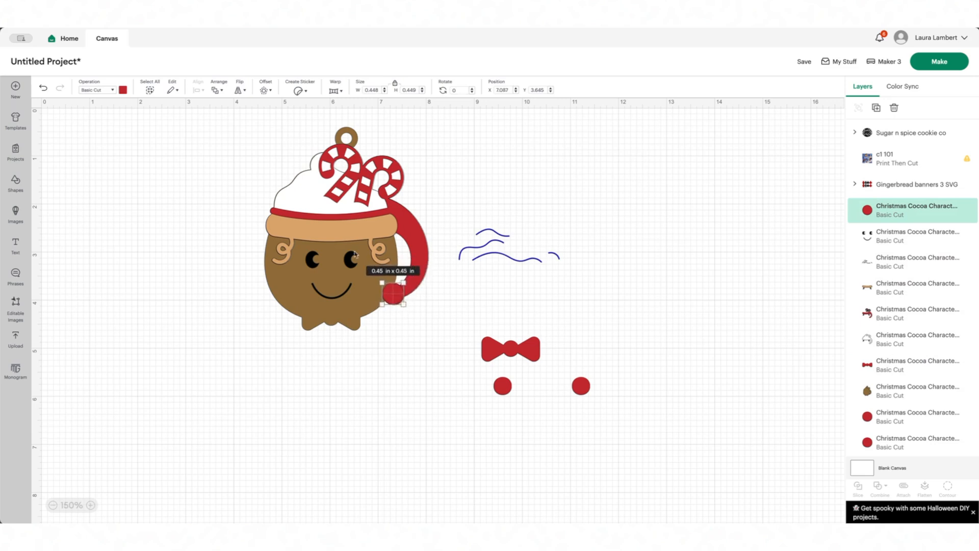
pyautogui.click(352, 234)
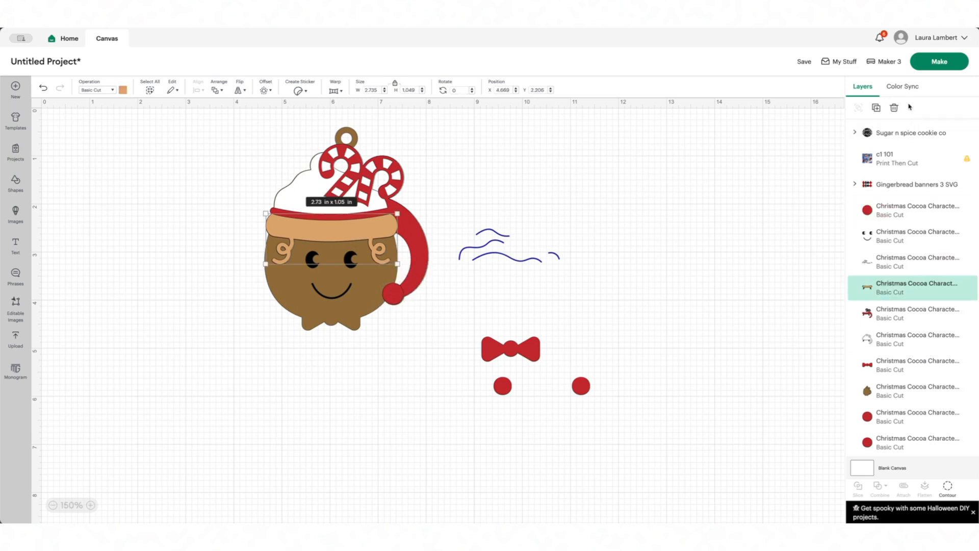
pyautogui.click(902, 87)
pyautogui.scroll(-10, 922, 235)
pyautogui.scroll(10, 922, 235)
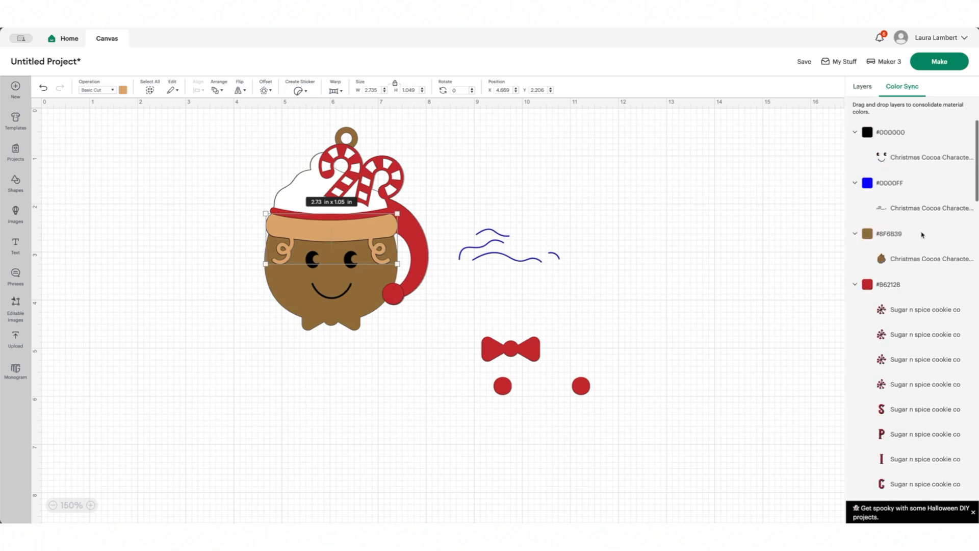
pyautogui.click(862, 87)
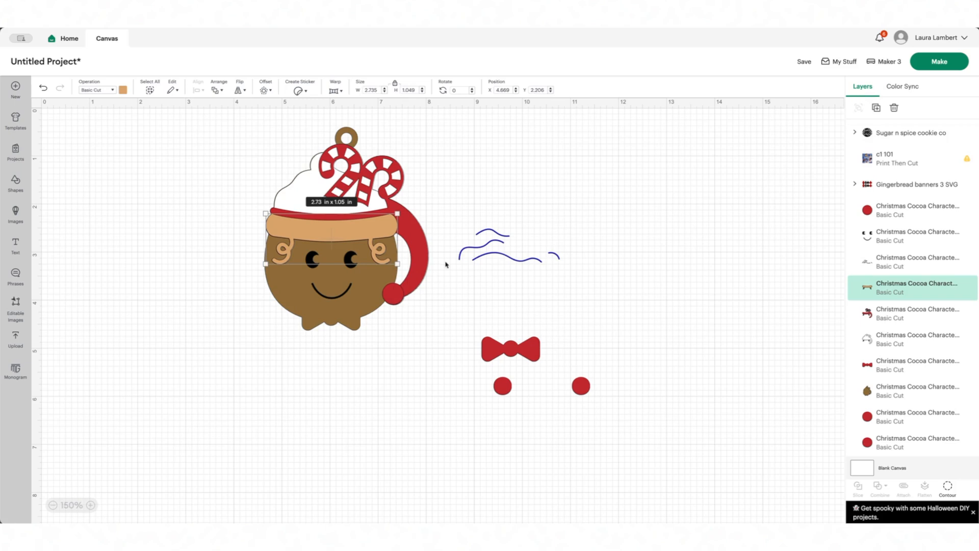
# Recolour the circle at the handle's end with the same tan as the mug's rim
pyautogui.click(393, 298)
pyautogui.click(123, 89)
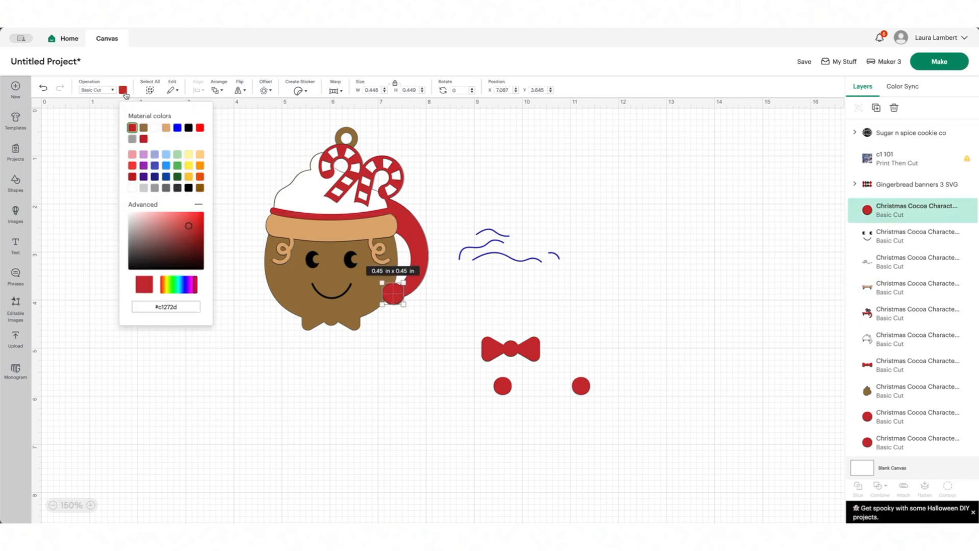
pyautogui.click(166, 127)
pyautogui.click(564, 144)
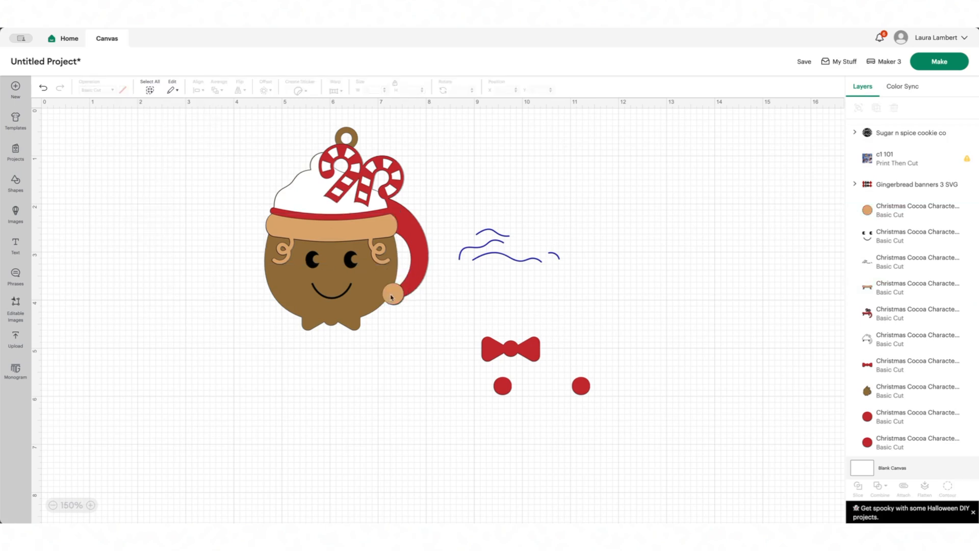
# Place the red bow tie over the bow-shaped base below the mug's smile
pyautogui.scroll(-1, 391, 298)
pyautogui.moveTo(510, 332); pyautogui.dragTo(330, 303)
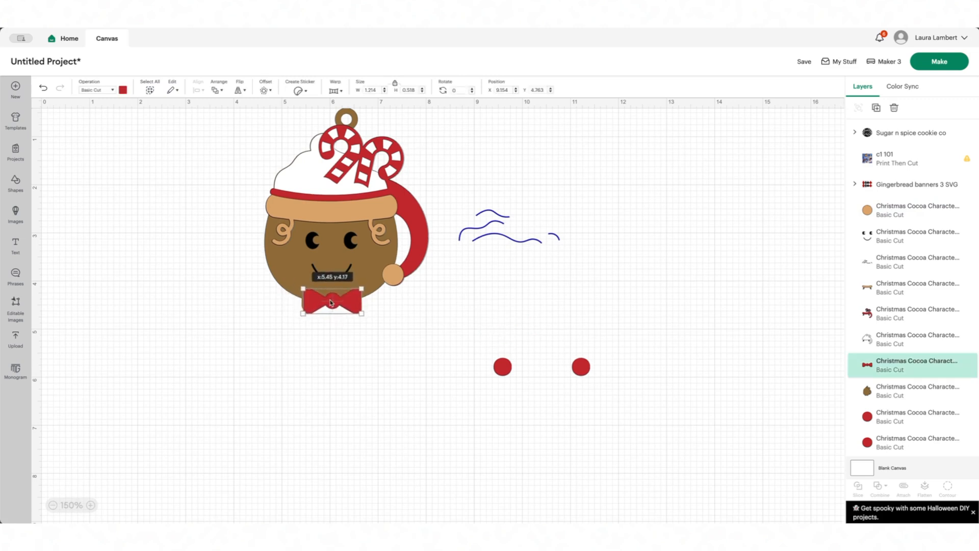
pyautogui.click(348, 316)
pyautogui.scroll(1, 426, 361)
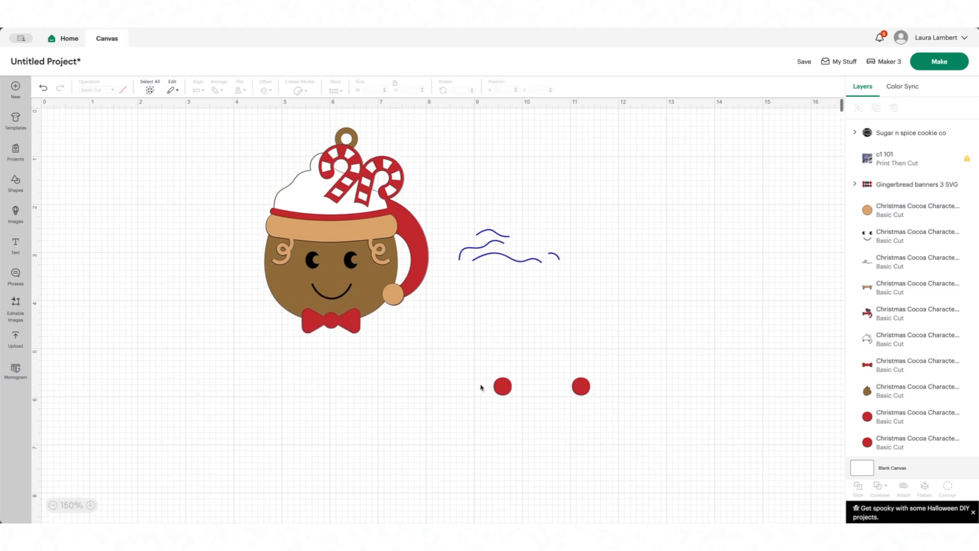
# Move the two small red circles closer to the mug and raise their layers directly above the face layer
pyautogui.moveTo(501, 391); pyautogui.dragTo(465, 379)
pyautogui.moveTo(580, 391); pyautogui.dragTo(515, 358)
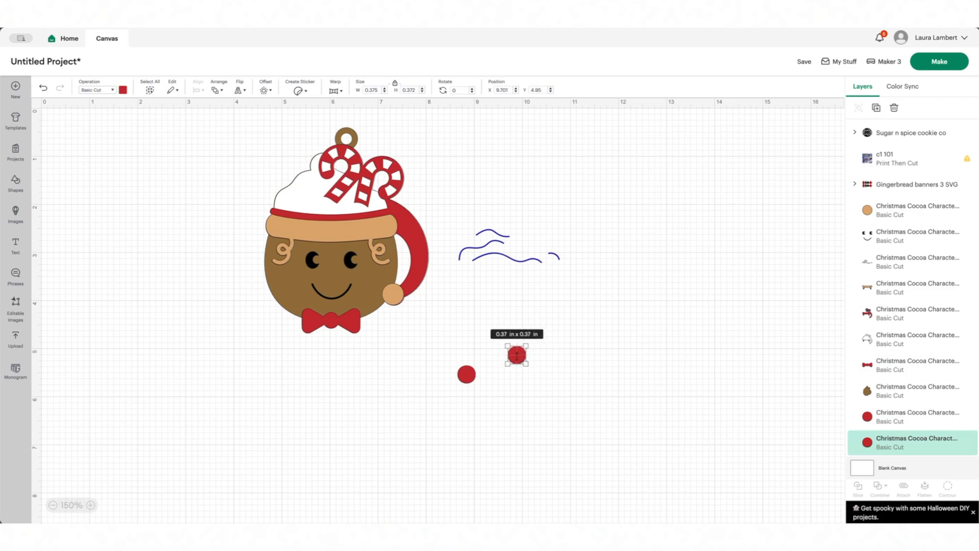
pyautogui.moveTo(874, 414); pyautogui.dragTo(876, 237)
pyautogui.moveTo(887, 441); pyautogui.dragTo(877, 255)
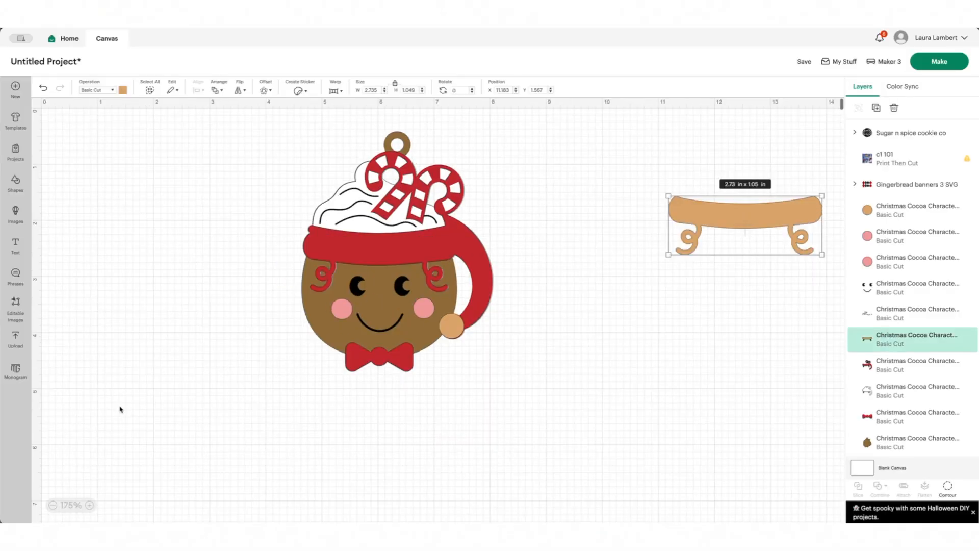
# Spread the red candy-cane layer, both pink cheeks, the tan circle and the bow tie away from the mug
pyautogui.moveTo(367, 232); pyautogui.dragTo(611, 347)
pyautogui.moveTo(421, 317); pyautogui.dragTo(222, 414)
pyautogui.moveTo(341, 309); pyautogui.dragTo(207, 315)
pyautogui.click(449, 331)
pyautogui.moveTo(449, 331); pyautogui.dragTo(427, 422)
pyautogui.moveTo(393, 362); pyautogui.dragTo(346, 447)
pyautogui.moveTo(401, 239); pyautogui.dragTo(400, 238)
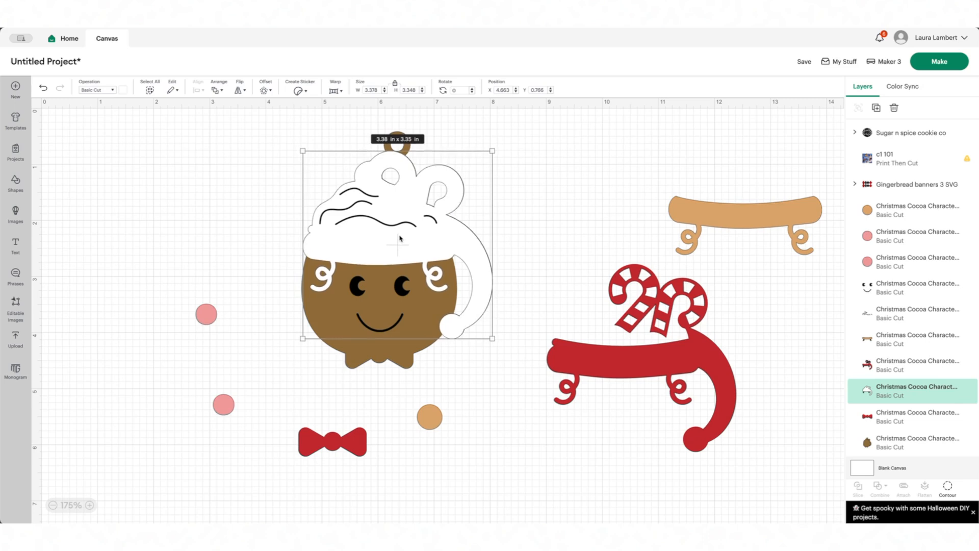
# Stack the red candy-cane layer, the tan rim with curls and the tan handle circle onto the mug in alignment
pyautogui.moveTo(601, 366); pyautogui.dragTo(349, 252)
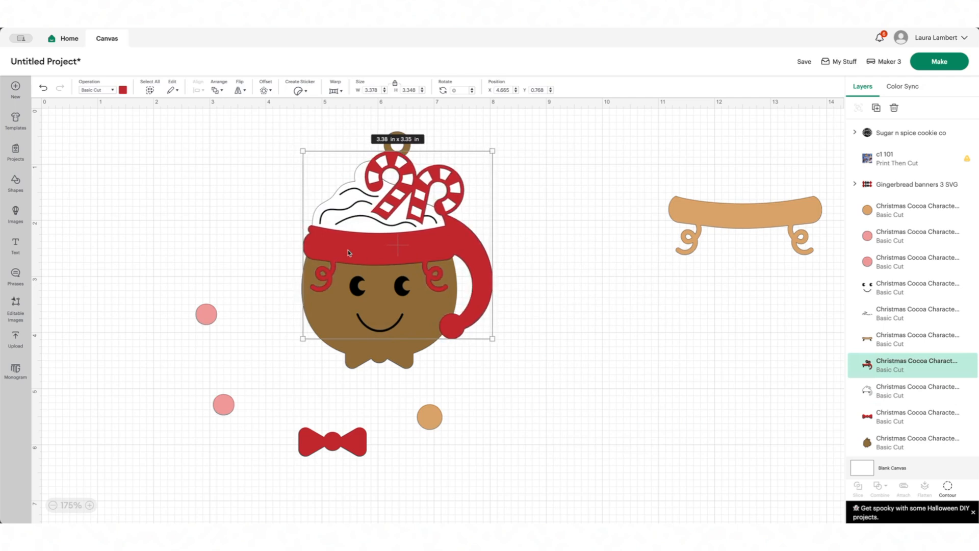
pyautogui.click(344, 213)
pyautogui.moveTo(694, 220); pyautogui.dragTo(333, 246)
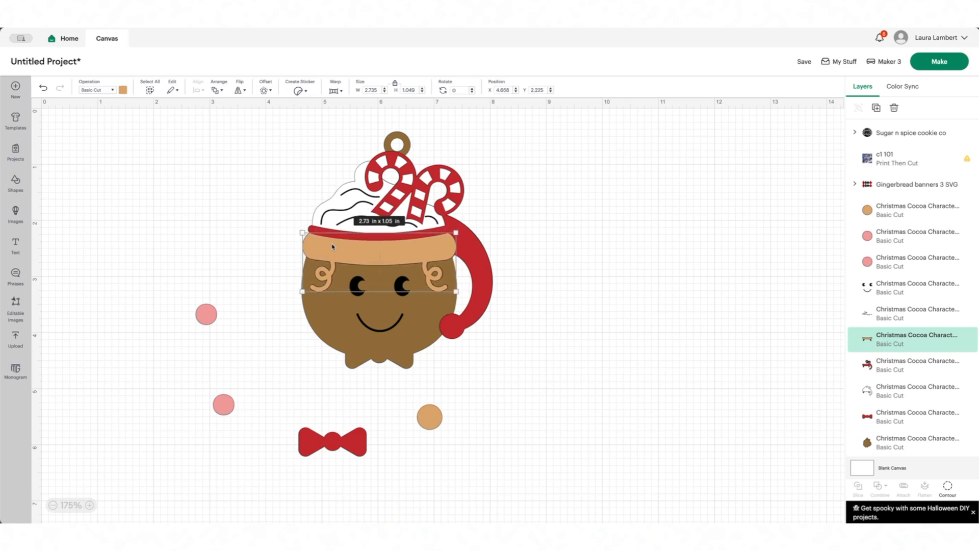
pyautogui.click(204, 233)
pyautogui.moveTo(436, 424); pyautogui.dragTo(447, 330)
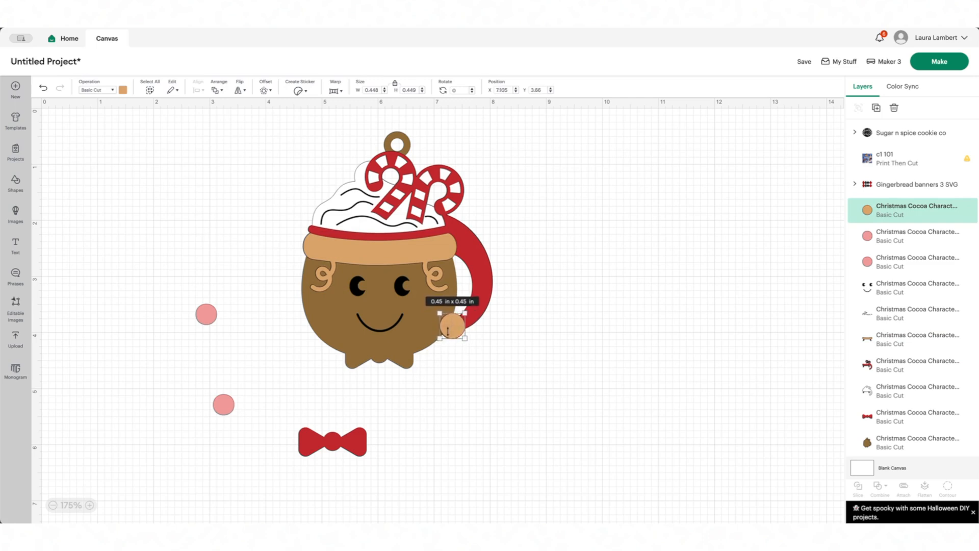
# Reposition the bow tie at the mug's base and the two pink cheeks on either side of the smile
pyautogui.moveTo(359, 448); pyautogui.dragTo(406, 362)
pyautogui.moveTo(227, 407); pyautogui.dragTo(421, 313)
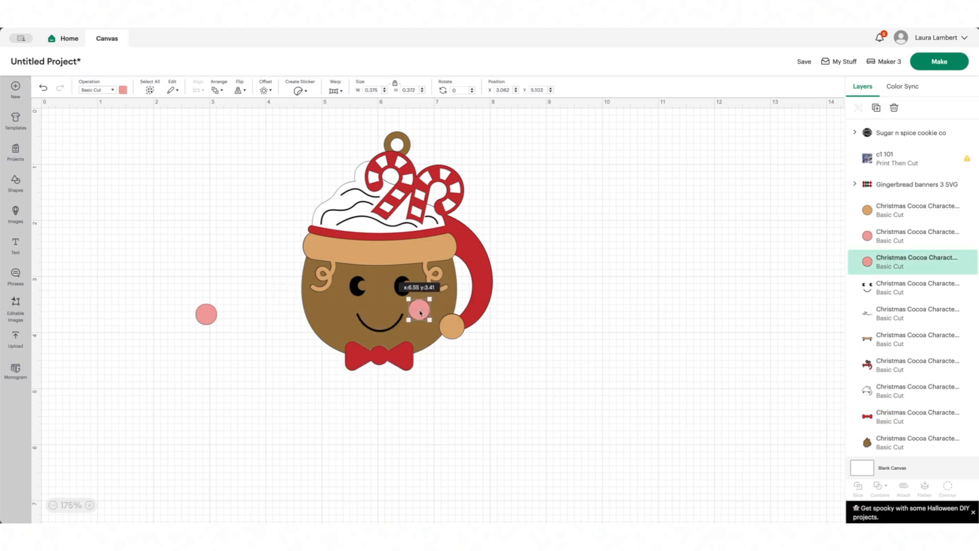
pyautogui.moveTo(205, 316); pyautogui.dragTo(339, 312)
pyautogui.click(242, 342)
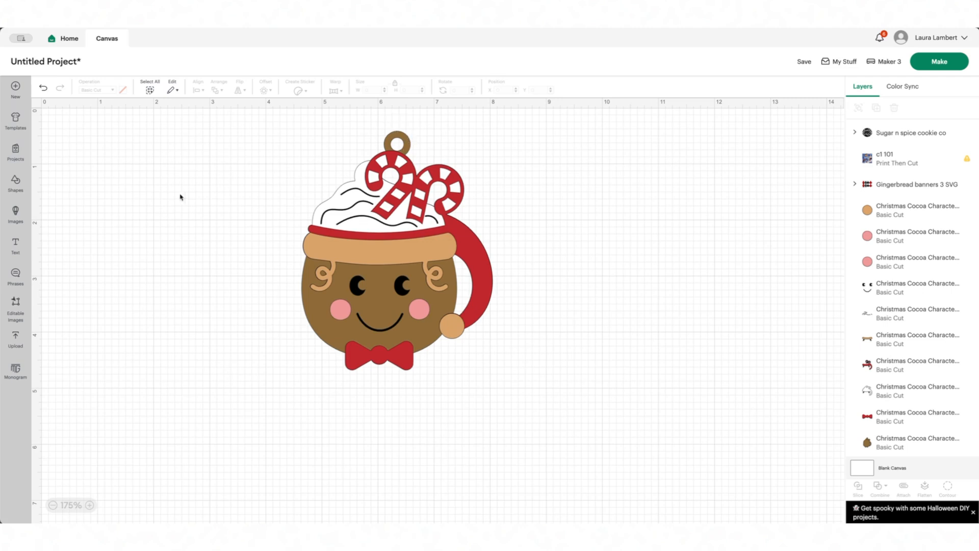
# Add a circle shape about 0.67 in wide and position it over the hanging loop at the mug's top
pyautogui.click(11, 188)
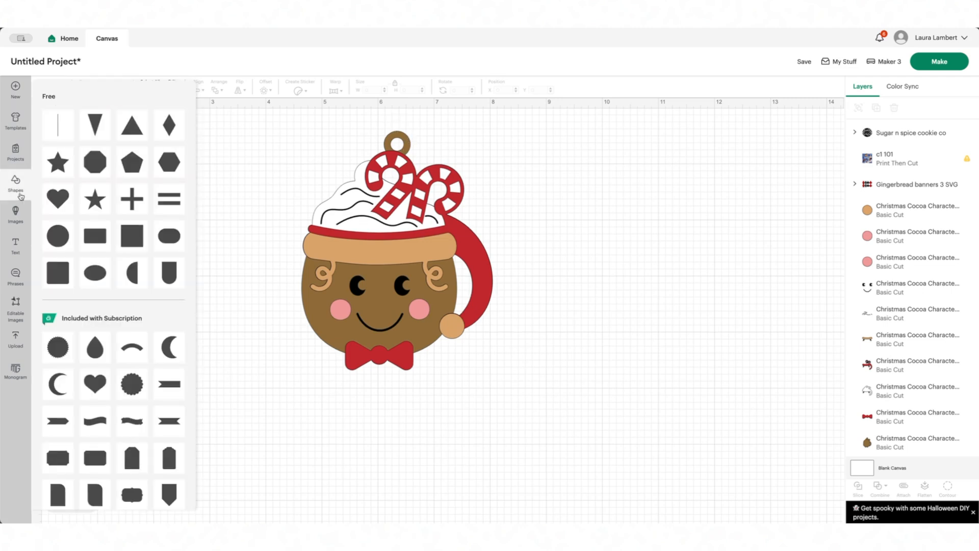
pyautogui.click(57, 235)
pyautogui.moveTo(147, 198); pyautogui.dragTo(225, 151)
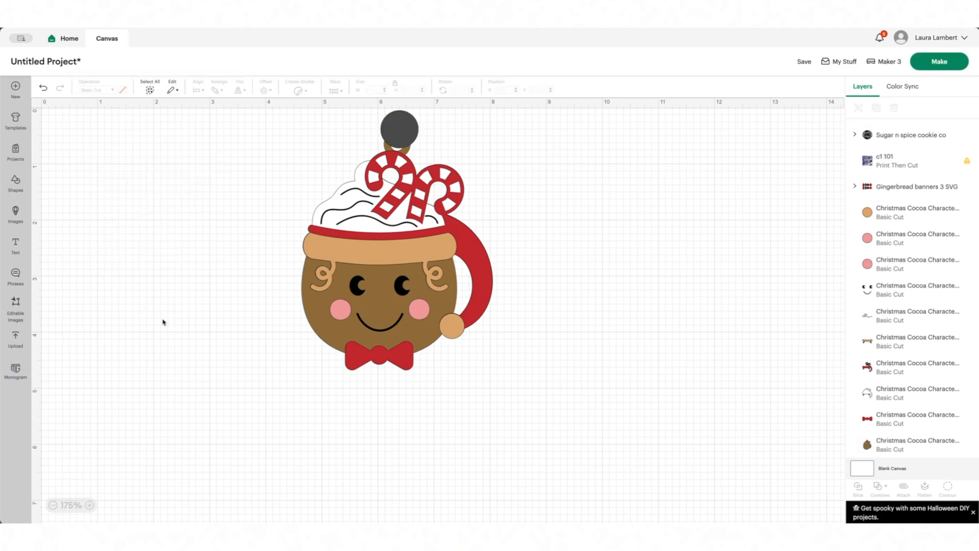
pyautogui.click(89, 505)
pyautogui.moveTo(375, 139)
pyautogui.mouseDown()
pyautogui.moveTo(402, 132)
pyautogui.moveTo(391, 137)
pyautogui.mouseUp()
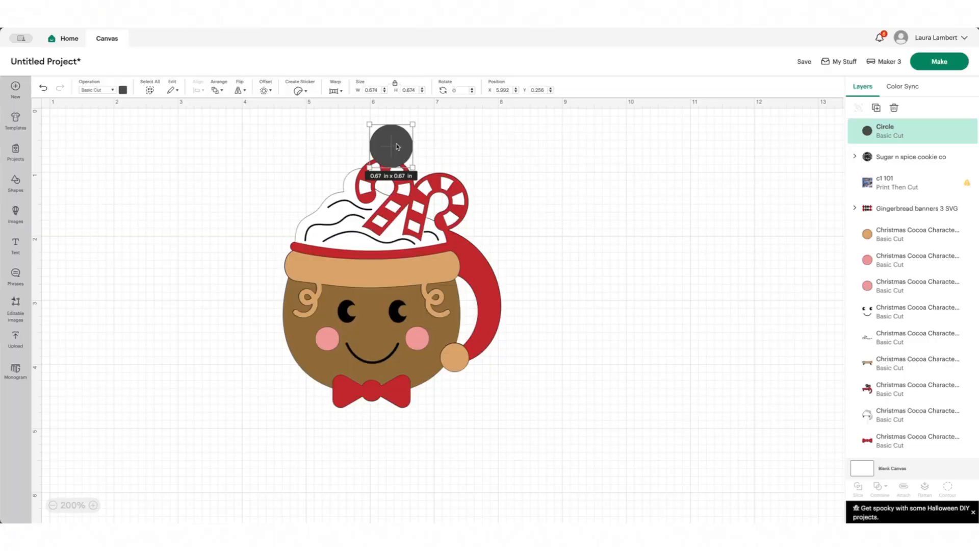
# Slice the hanging loop off the brown base using the circle, and delete the leftover slice pieces
pyautogui.moveTo(905, 129); pyautogui.dragTo(896, 438)
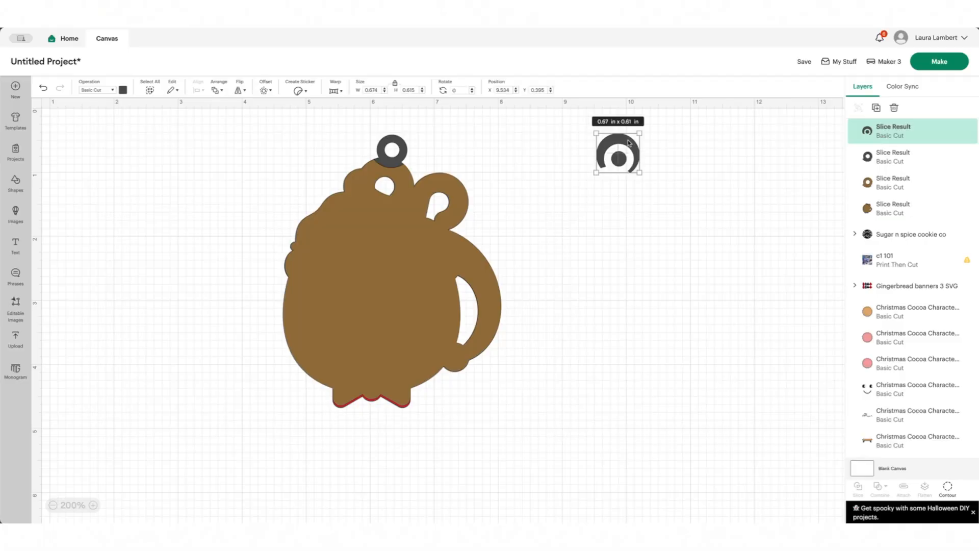
pyautogui.click(627, 143)
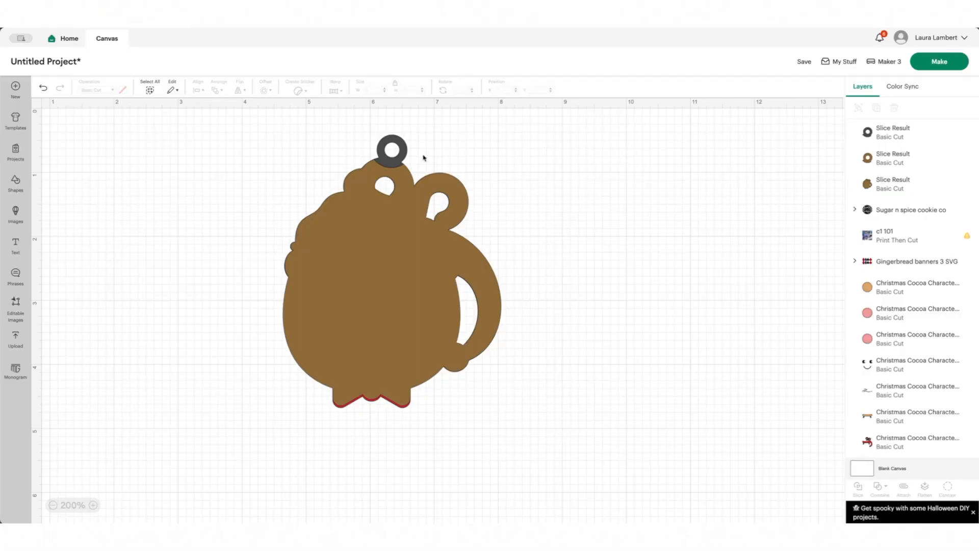
pyautogui.moveTo(405, 156); pyautogui.dragTo(636, 169)
pyautogui.press('Delete')
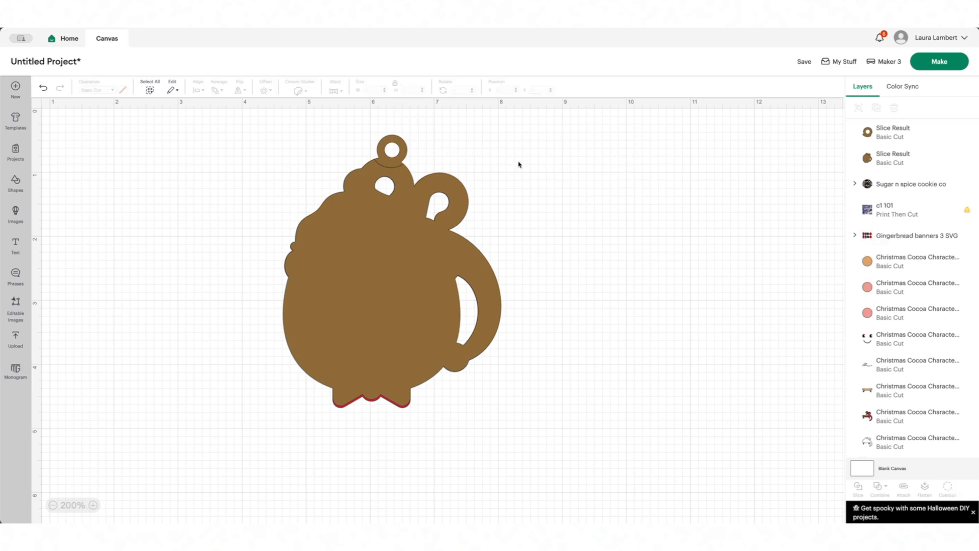
pyautogui.moveTo(401, 157); pyautogui.dragTo(659, 202)
pyautogui.press('Delete')
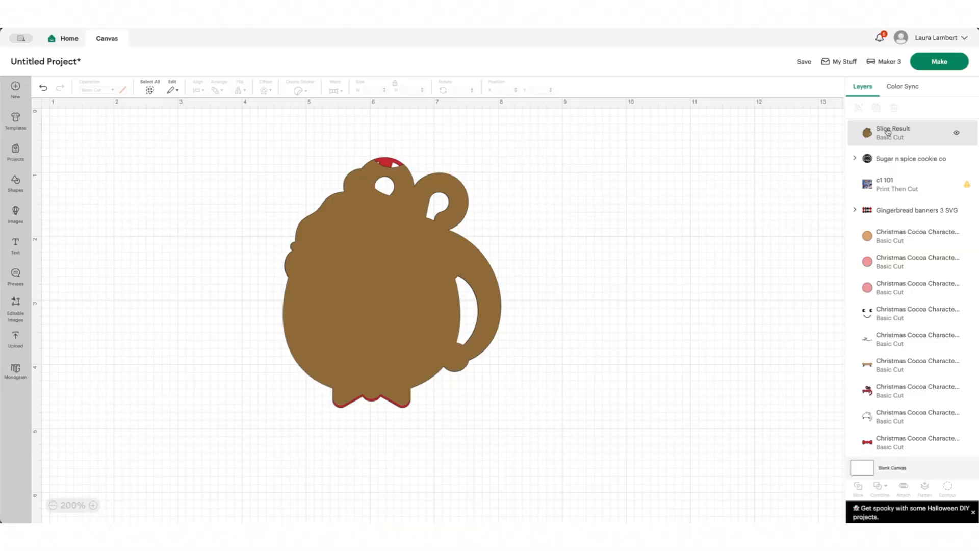
# Move the sliced brown base beneath all other mug layers and flatten the whole mug into one Print Then Cut image
pyautogui.moveTo(887, 132); pyautogui.dragTo(901, 416)
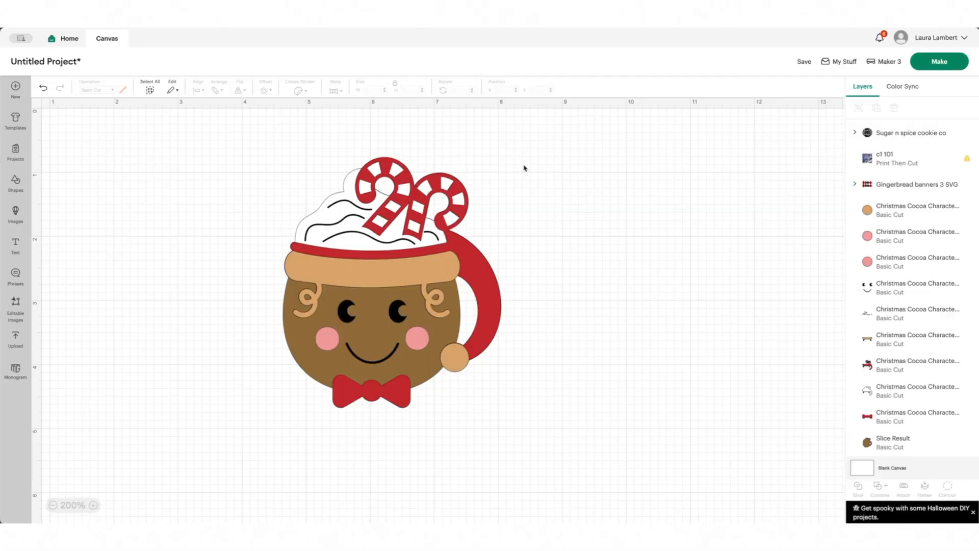
pyautogui.moveTo(527, 150); pyautogui.dragTo(255, 426)
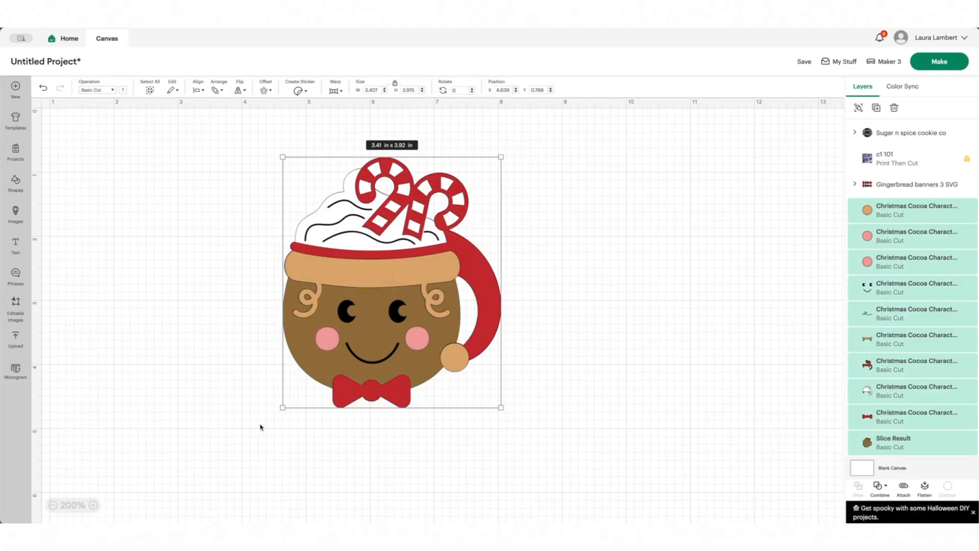
pyautogui.click(925, 486)
# Scale the flattened mug to about 3.29 in wide and add a 0.10 in offset with rounded corners around it
pyautogui.moveTo(408, 302); pyautogui.dragTo(443, 282)
pyautogui.moveTo(535, 388)
pyautogui.mouseDown()
pyautogui.moveTo(435, 293)
pyautogui.moveTo(525, 381)
pyautogui.mouseUp()
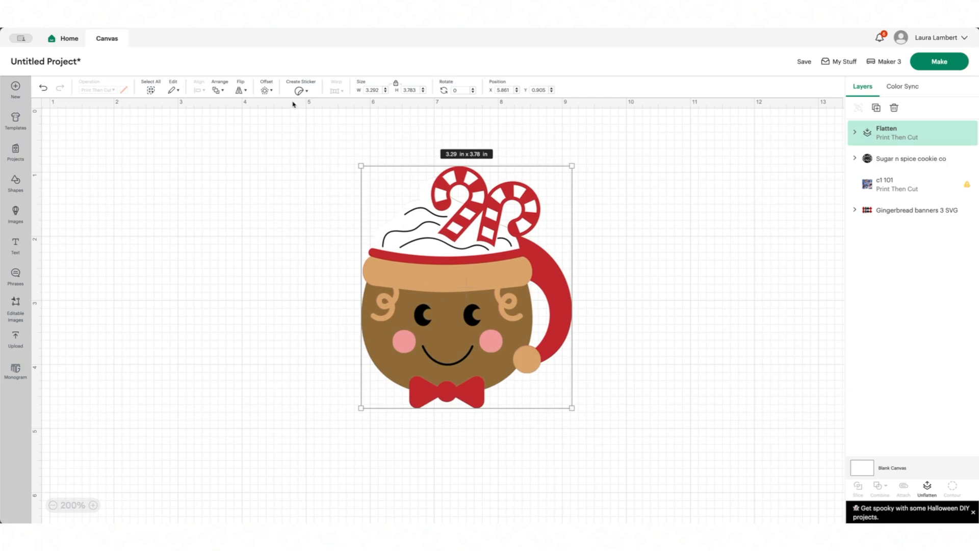
pyautogui.click(269, 92)
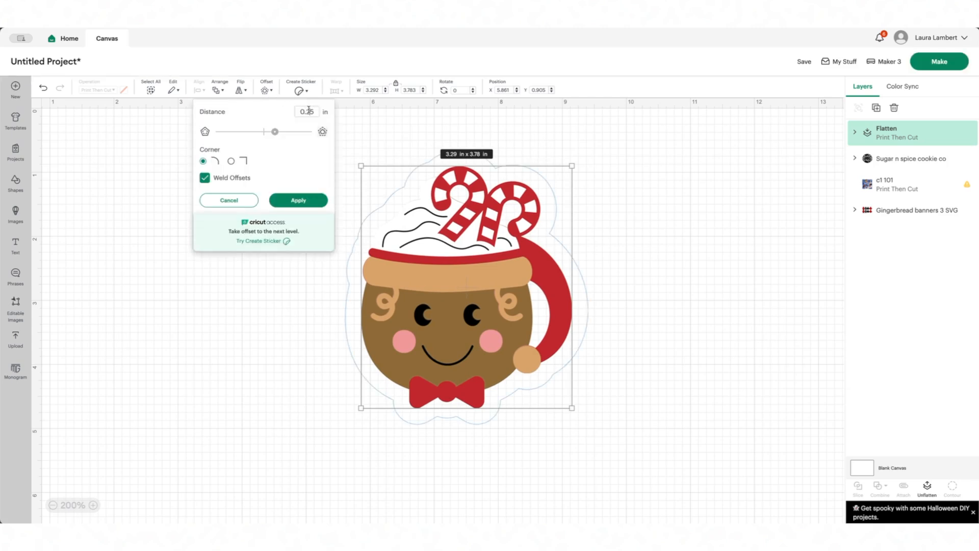
pyautogui.click(308, 158)
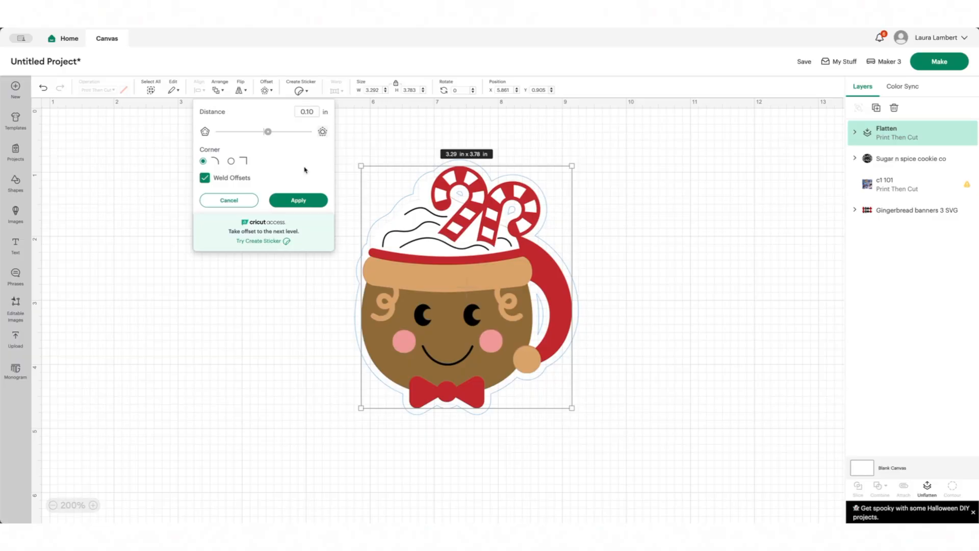
pyautogui.click(301, 201)
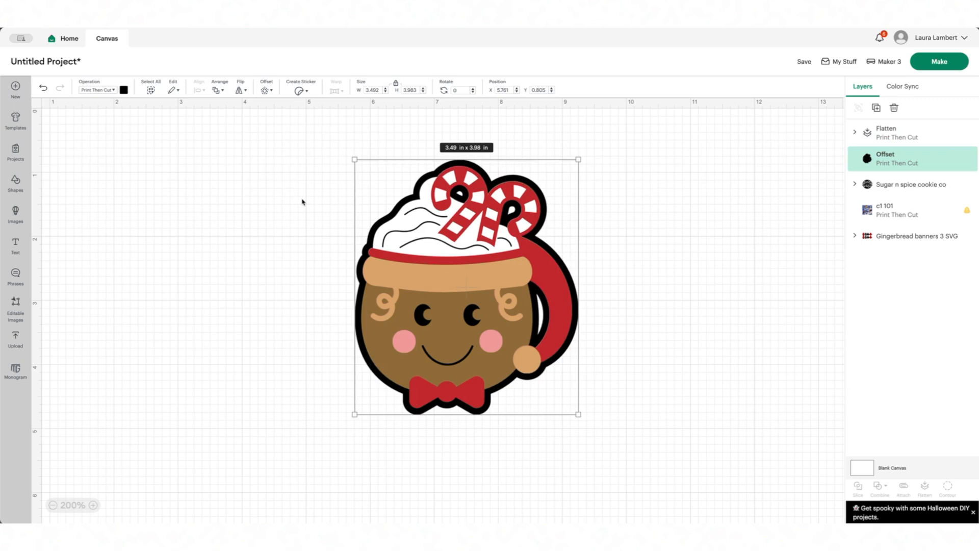
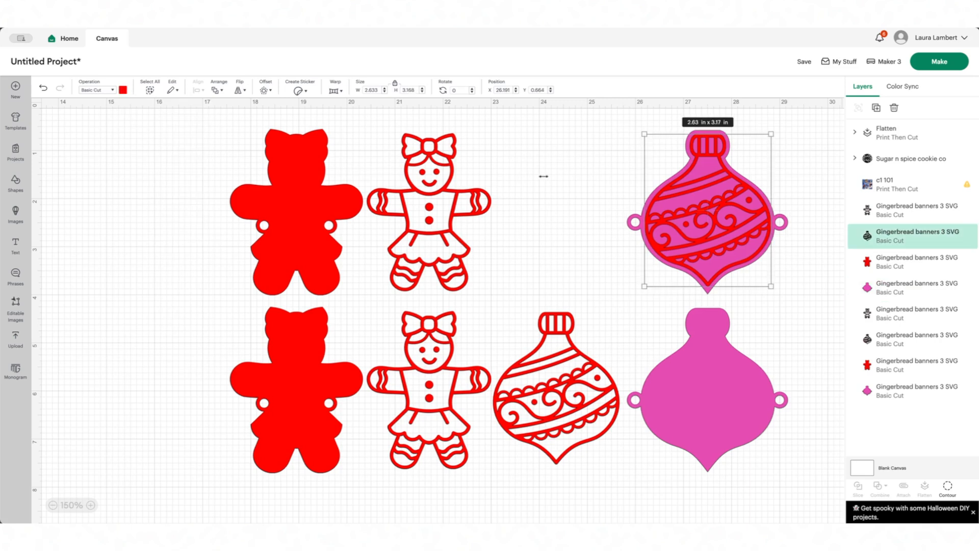
# Recolour the line detail on the pink ornament to light purple (#cf93da)
pyautogui.rightClick(121, 92)
pyautogui.click(123, 90)
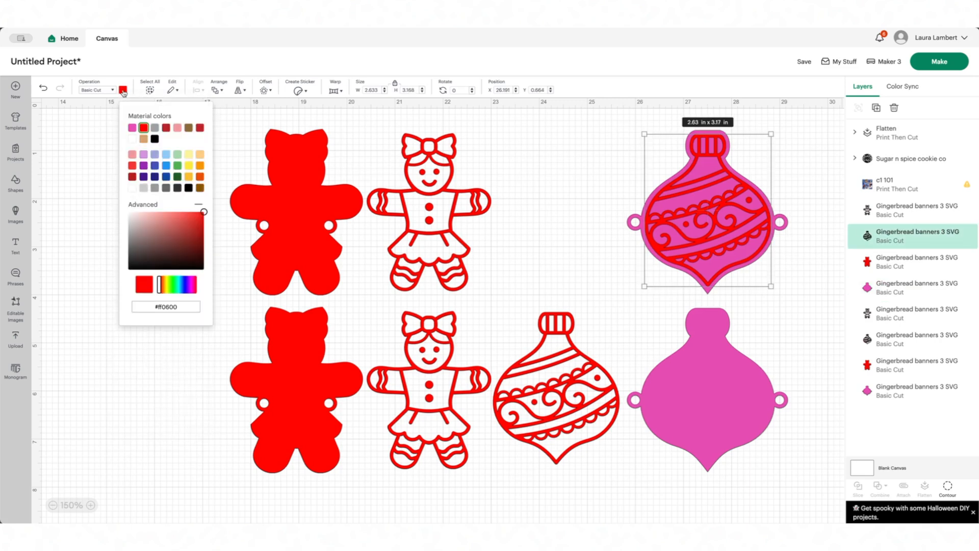
pyautogui.click(188, 156)
pyautogui.click(144, 156)
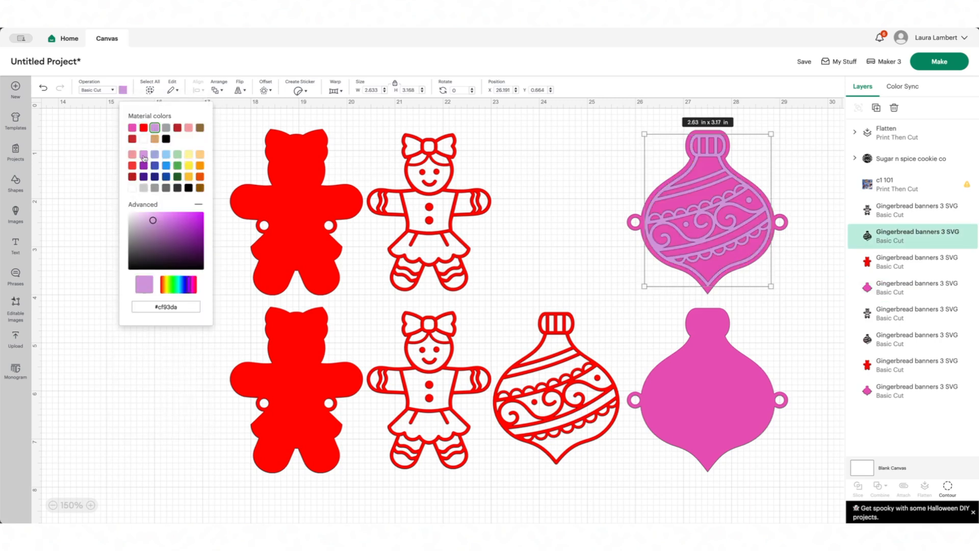
# Delete the duplicate red ornament line detail and the duplicate pink ornament base
pyautogui.click(572, 355)
pyautogui.press('Delete')
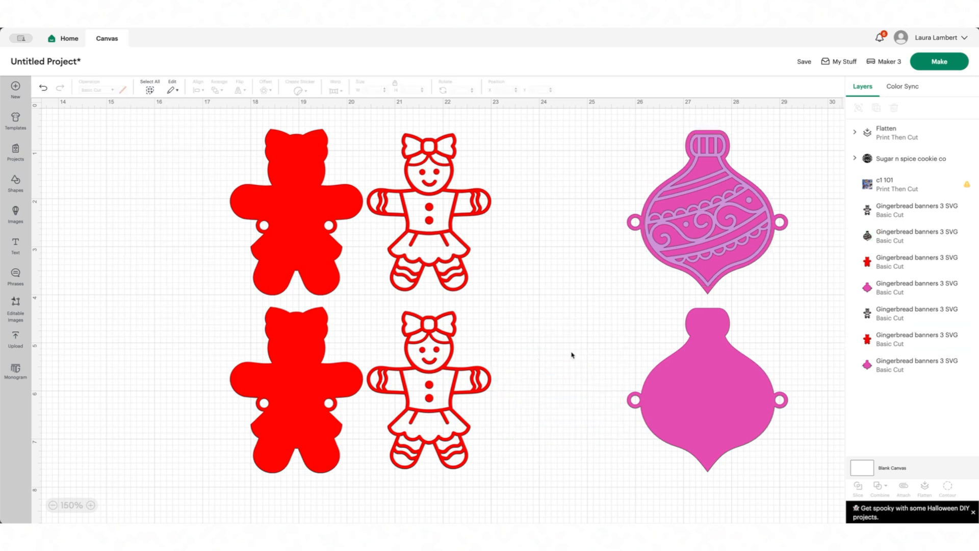
pyautogui.click(706, 380)
pyautogui.press('Delete')
pyautogui.scroll(-1, 653, 296)
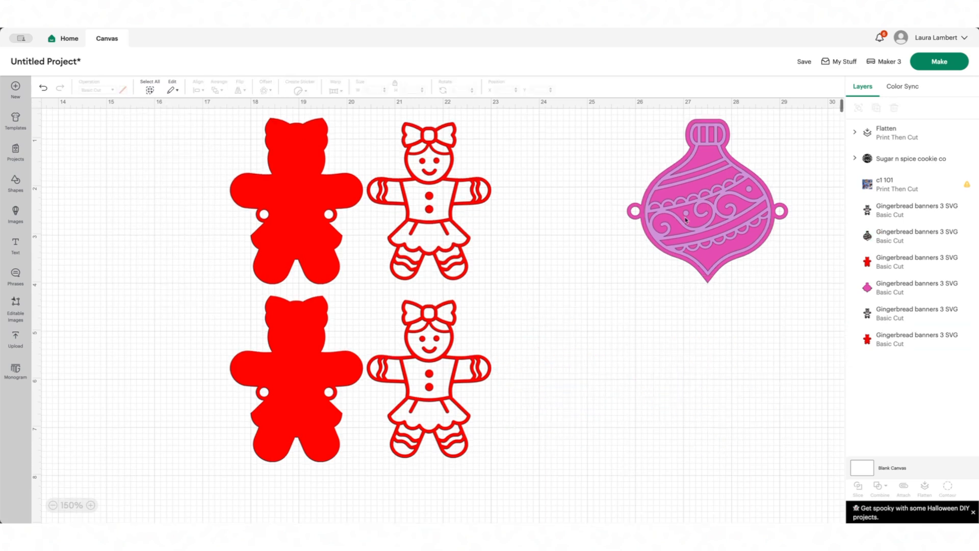
# Add a circle shape about 0.7 in wide and place it near the ornament's left hanging loop
pyautogui.click(16, 183)
pyautogui.click(73, 230)
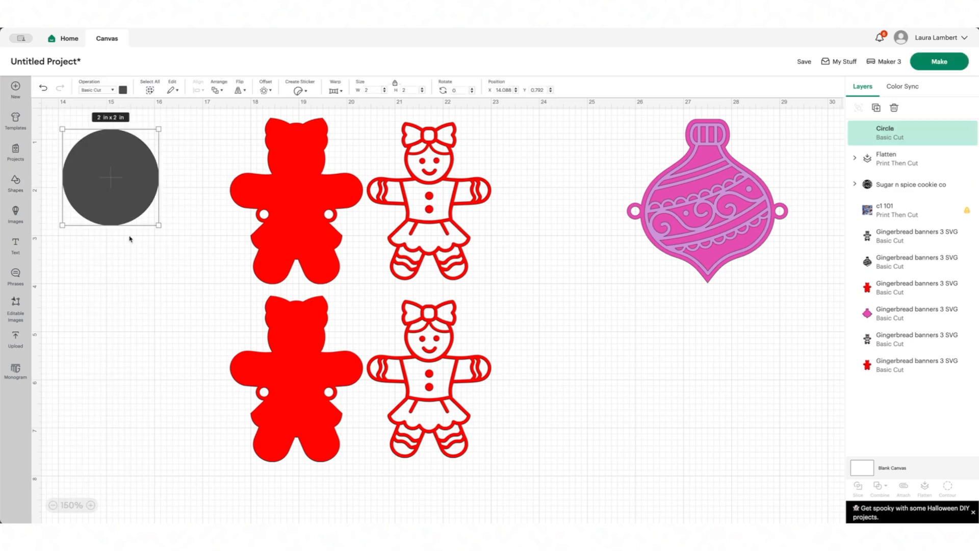
pyautogui.moveTo(161, 129); pyautogui.dragTo(97, 192)
pyautogui.moveTo(85, 207); pyautogui.dragTo(611, 249)
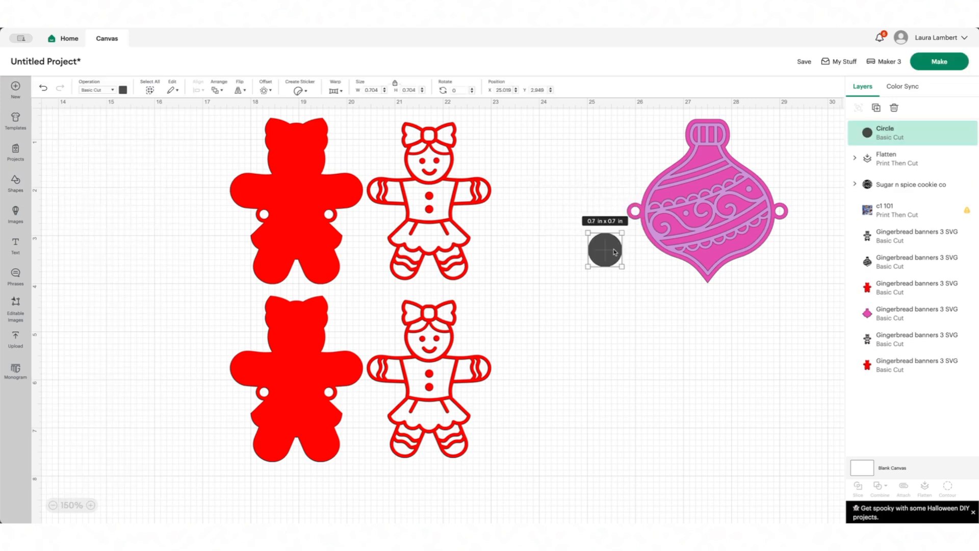
pyautogui.scroll(1, 661, 260)
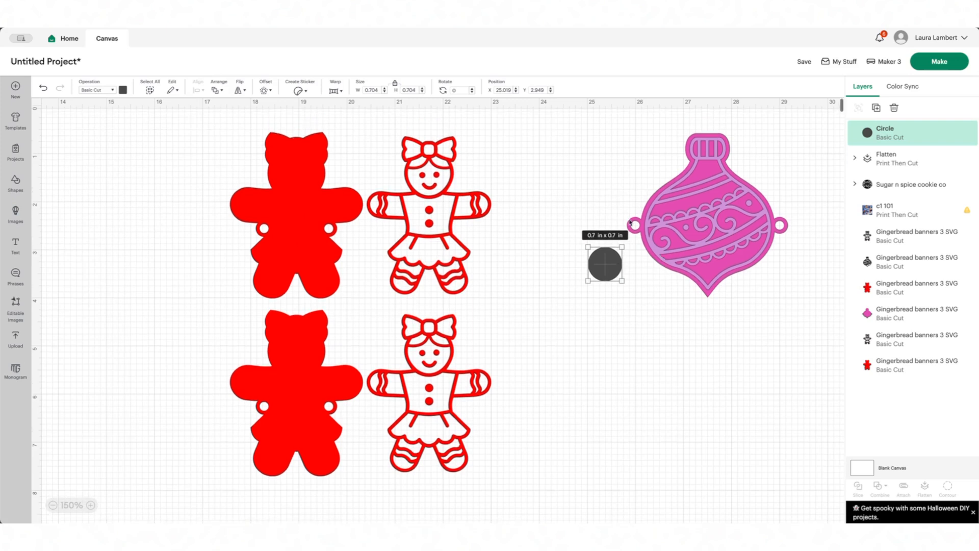
pyautogui.click(638, 248)
# Add a crescent shape, scale it to about 0.26 by 0.65 in and place it beside the ornament's left loop
pyautogui.click(22, 182)
pyautogui.click(132, 272)
pyautogui.moveTo(85, 225); pyautogui.dragTo(523, 346)
pyautogui.moveTo(590, 249); pyautogui.dragTo(537, 320)
pyautogui.moveTo(524, 358); pyautogui.dragTo(623, 247)
pyautogui.moveTo(636, 259); pyautogui.dragTo(606, 226)
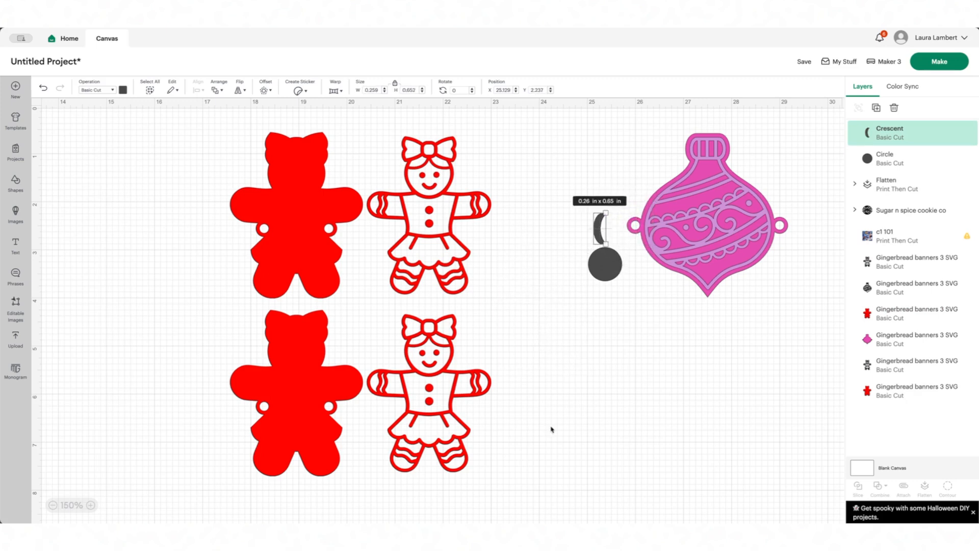
# Fit the crescent against the ornament's left edge across the loop, narrowing it to about 0.16 in wide
pyautogui.rightClick(95, 506)
pyautogui.click(92, 505)
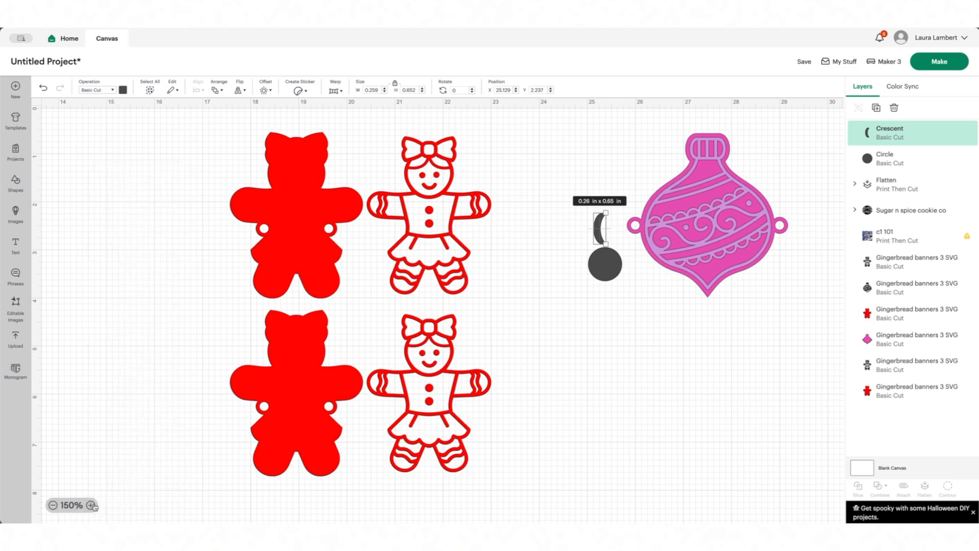
pyautogui.click(91, 505)
pyautogui.click(92, 504)
pyautogui.click(92, 505)
pyautogui.scroll(3, 484, 401)
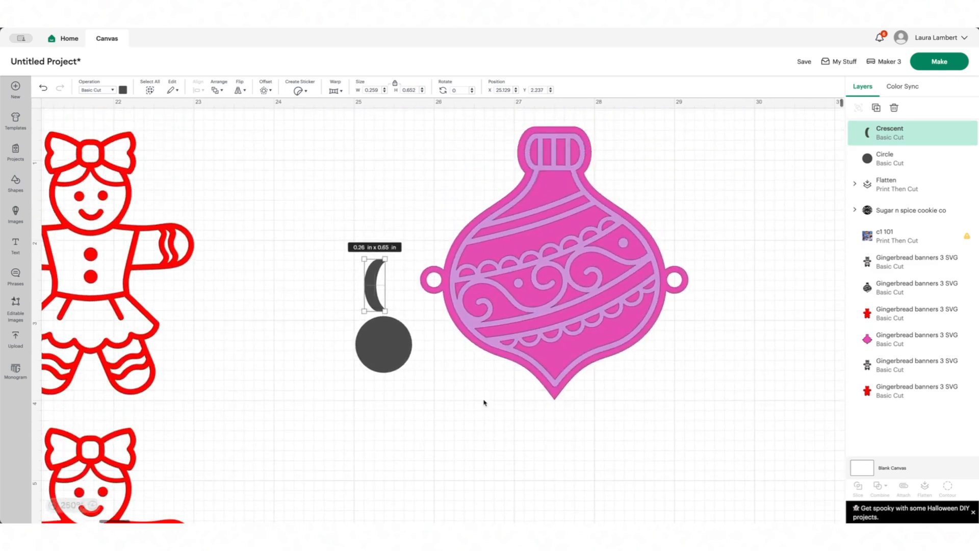
pyautogui.moveTo(375, 306); pyautogui.dragTo(443, 288)
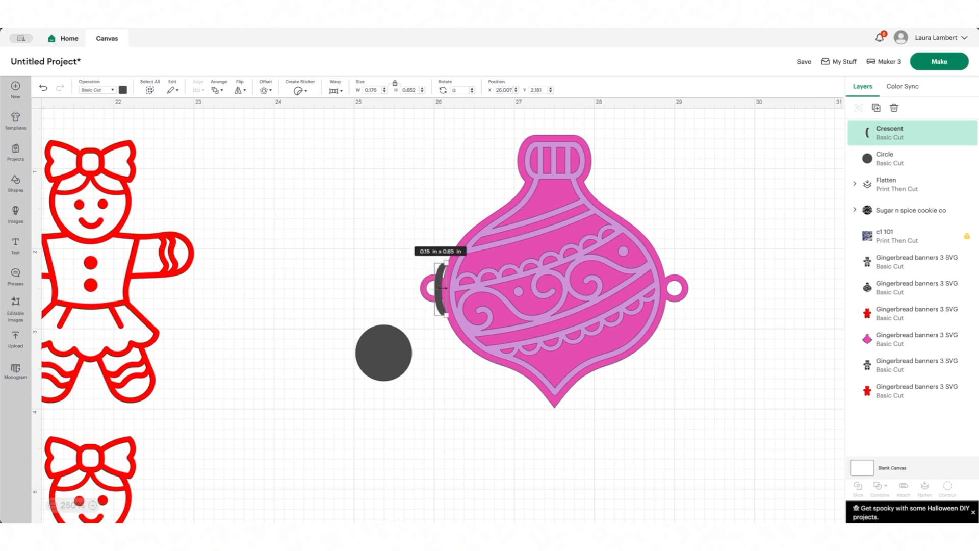
pyautogui.click(445, 289)
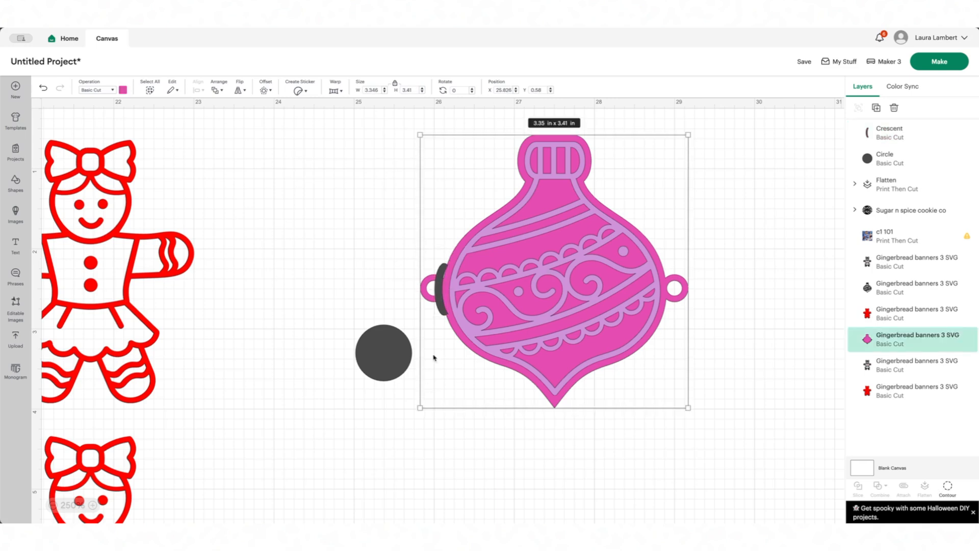
pyautogui.click(437, 299)
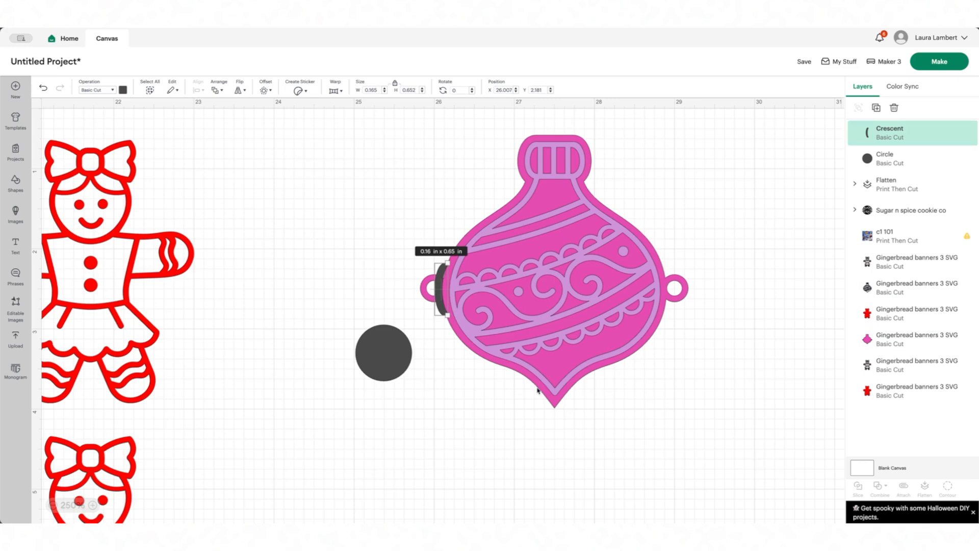
# Slice the pink ornament base with the crescent at the left loop and delete the leftover slice pieces
pyautogui.keyDown('shift'); pyautogui.click(913, 340); pyautogui.keyUp('shift')
pyautogui.click(859, 487)
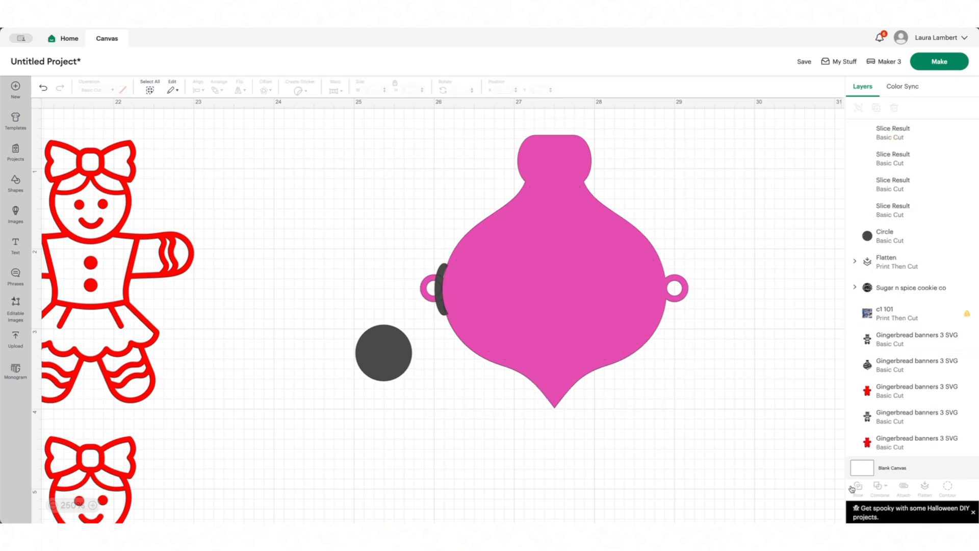
pyautogui.click(438, 306)
pyautogui.press('Delete')
pyautogui.click(437, 305)
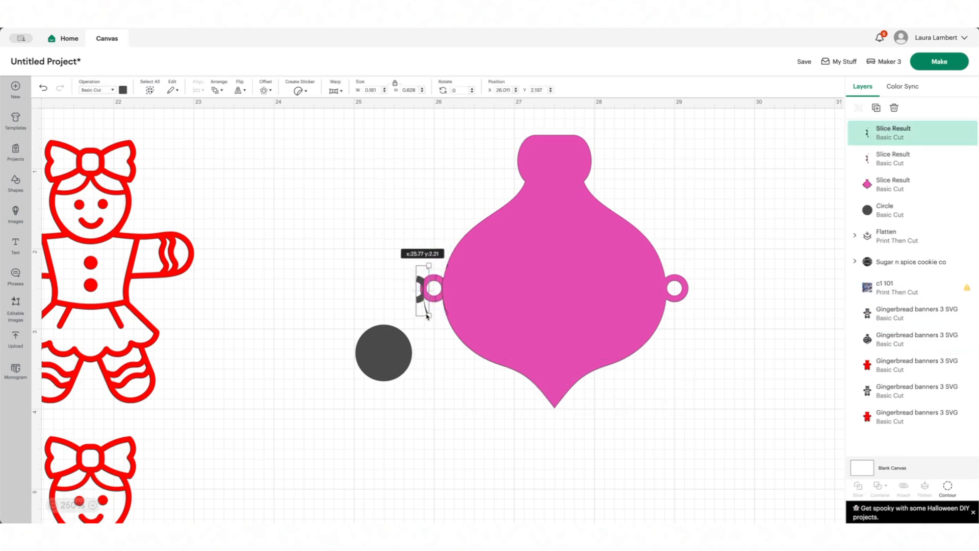
pyautogui.press('Delete')
pyautogui.moveTo(446, 316); pyautogui.dragTo(411, 272)
pyautogui.press('Delete')
# Slice the rest of the left loop off the ornament base using the circle, and delete the circle and cut pieces
pyautogui.keyDown('shift'); pyautogui.click(913, 132); pyautogui.keyUp('shift')
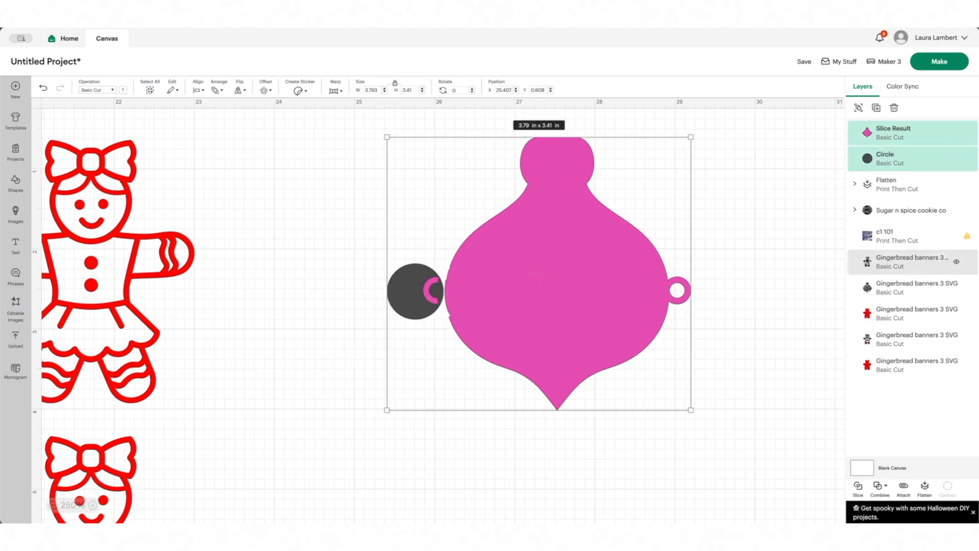
pyautogui.click(858, 487)
pyautogui.click(411, 299)
pyautogui.press('Delete')
pyautogui.click(430, 299)
pyautogui.press('Delete')
pyautogui.click(429, 300)
pyautogui.press('Delete')
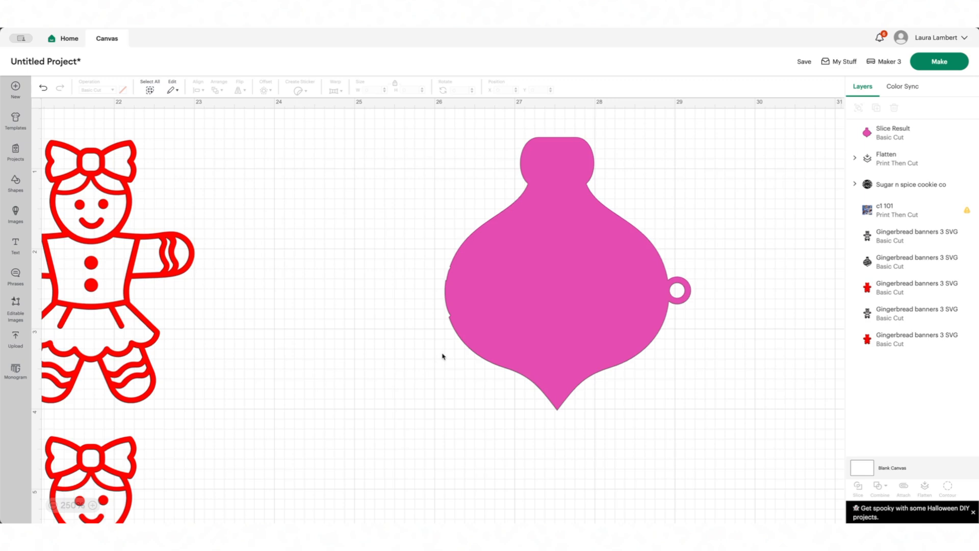
# Add a crescent shape about 0.72 by 2.5 in and position it over the ornament's right loop along its edge
pyautogui.scroll(1, 464, 354)
pyautogui.click(16, 182)
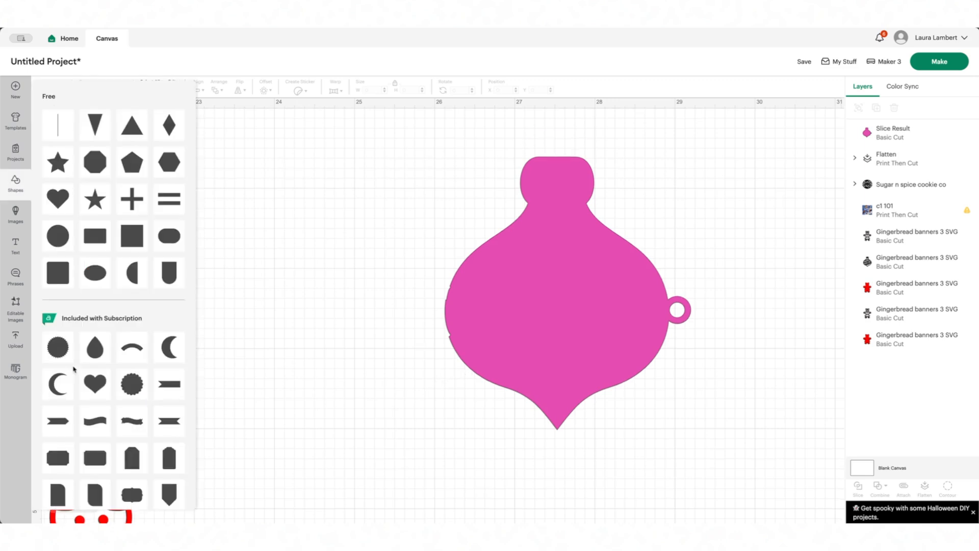
pyautogui.click(159, 351)
pyautogui.moveTo(714, 317); pyautogui.dragTo(762, 317)
pyautogui.moveTo(839, 311); pyautogui.dragTo(643, 311)
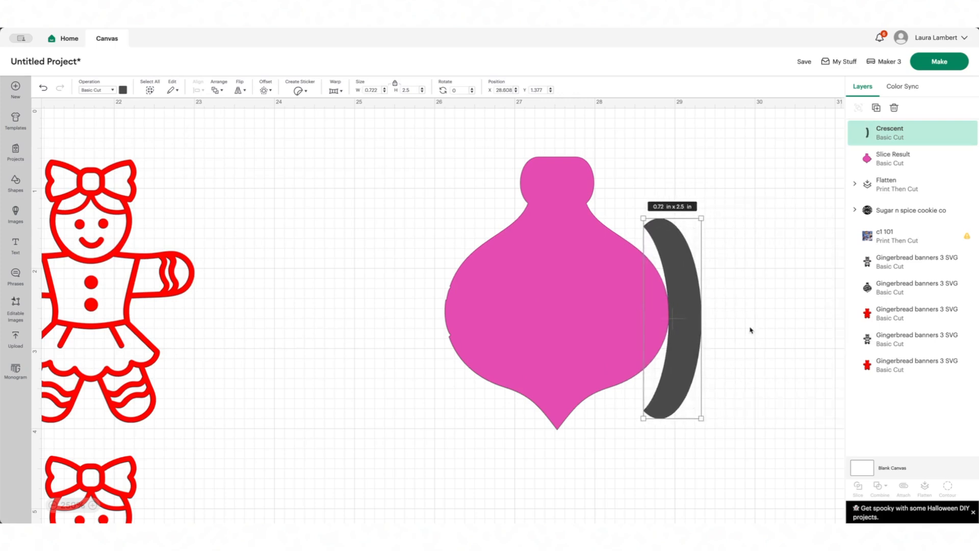
# Slice the right loop off the ornament base with the crescent and delete the leftover pieces
pyautogui.keyDown('shift'); pyautogui.click(880, 163); pyautogui.keyUp('shift')
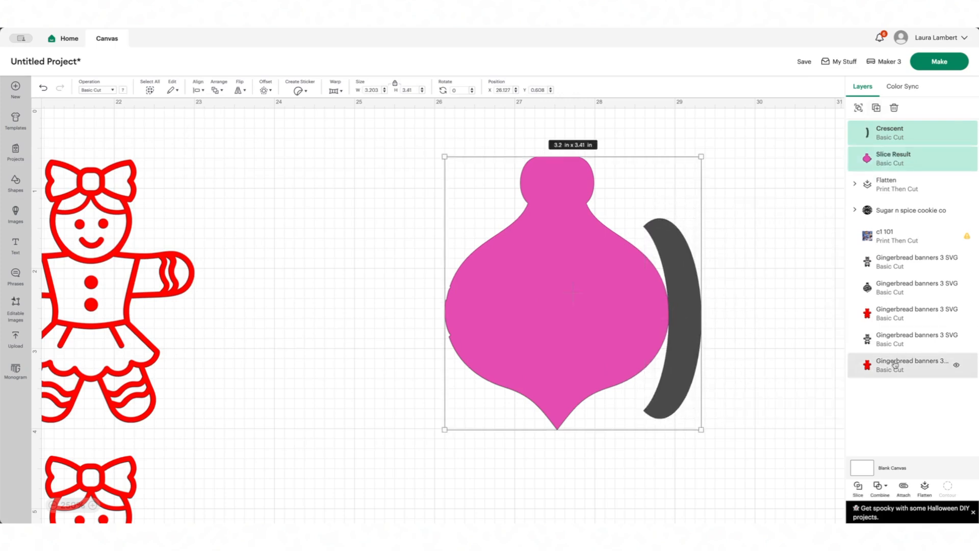
pyautogui.click(858, 487)
pyautogui.press('Delete')
pyautogui.rightClick(690, 309)
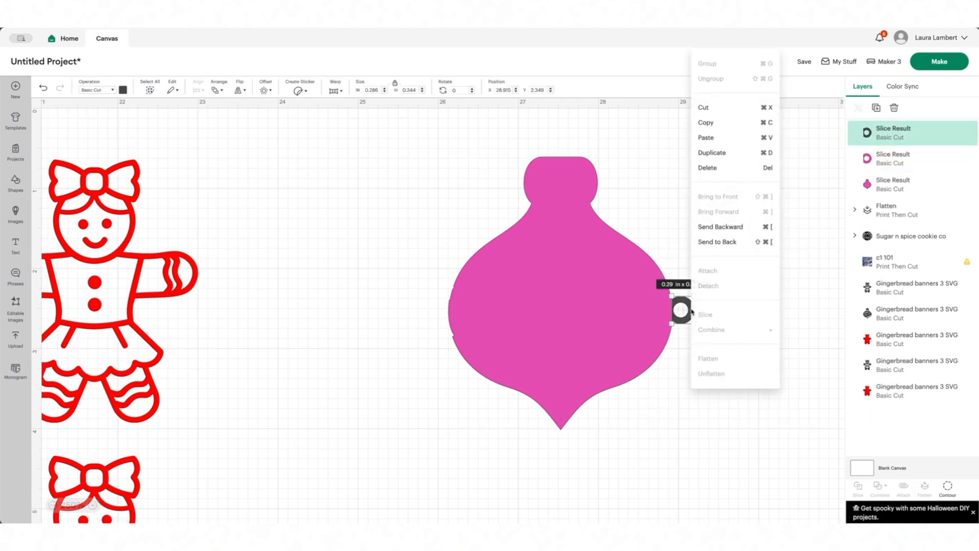
pyautogui.click(706, 167)
pyautogui.rightClick(690, 309)
pyautogui.click(706, 167)
# Bring the purple line detail above the ornament base and add a white 0.10 in offset around the flattened ornament
pyautogui.moveTo(848, 293); pyautogui.dragTo(877, 127)
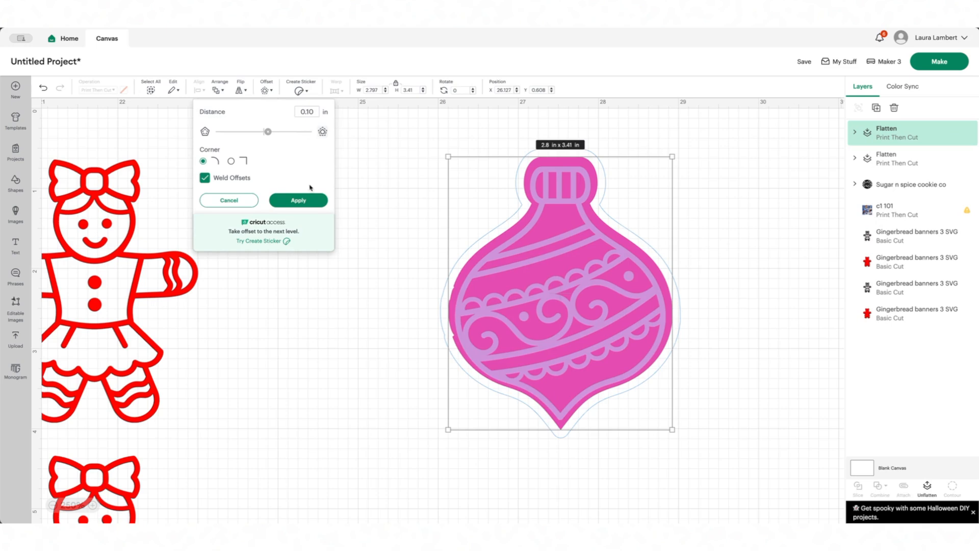
pyautogui.click(298, 200)
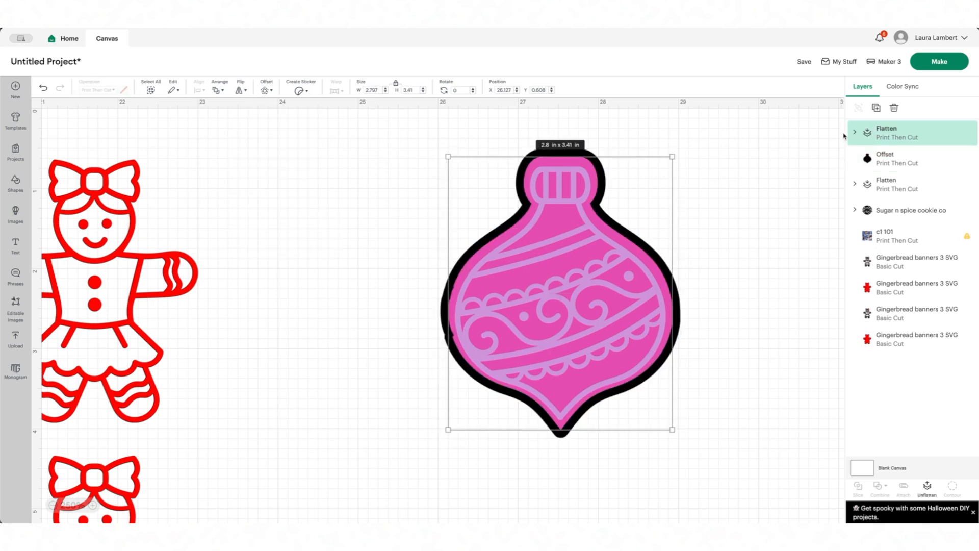
pyautogui.click(123, 90)
pyautogui.click(201, 145)
# Select the flattened ornament together with its white offset and move both to a new spot on the canvas
pyautogui.click(671, 139)
pyautogui.moveTo(731, 150); pyautogui.dragTo(332, 521)
pyautogui.moveTo(487, 294); pyautogui.dragTo(430, 304)
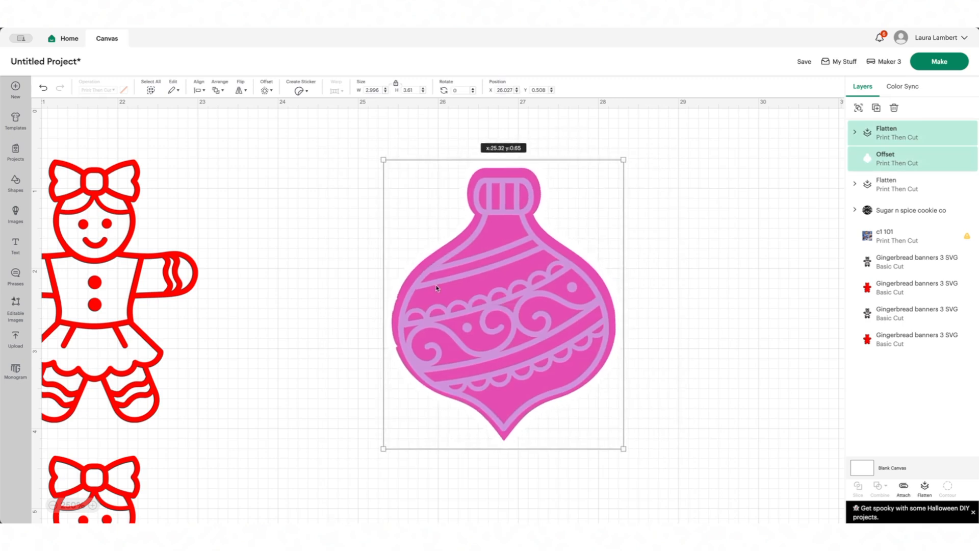
pyautogui.click(344, 317)
# Recolour the gingerbread girl's base brown and place her line detail on top of it in white
pyautogui.hscroll(-10, 238, 310)
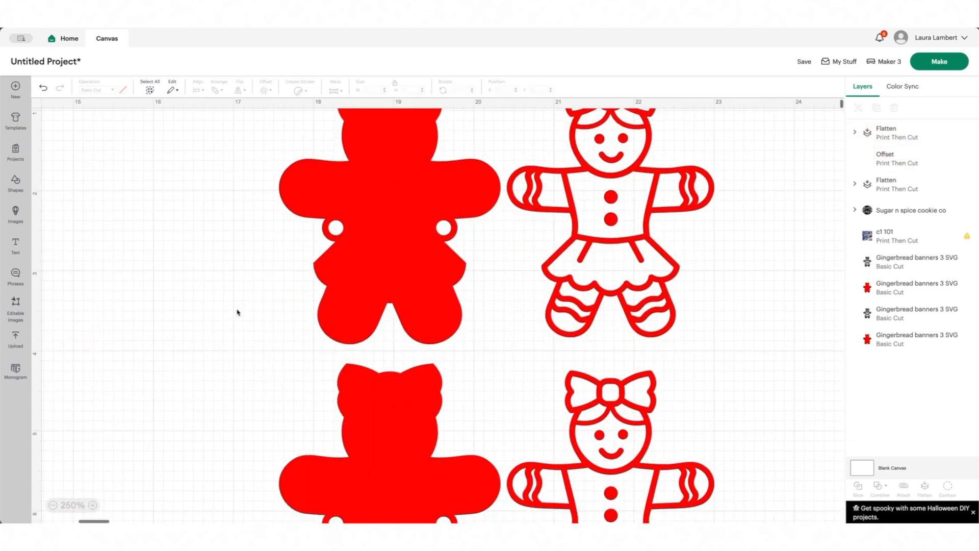
pyautogui.click(408, 301)
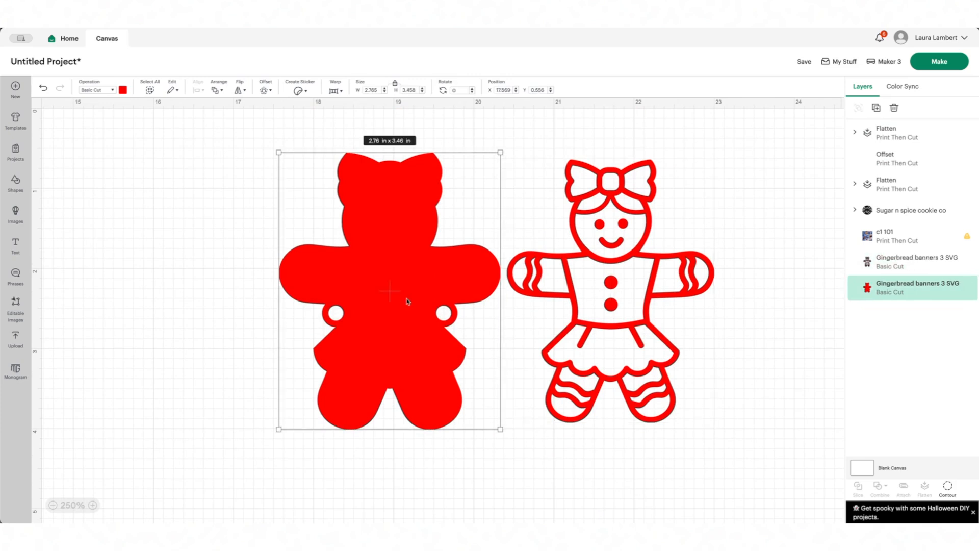
pyautogui.click(122, 90)
pyautogui.click(177, 127)
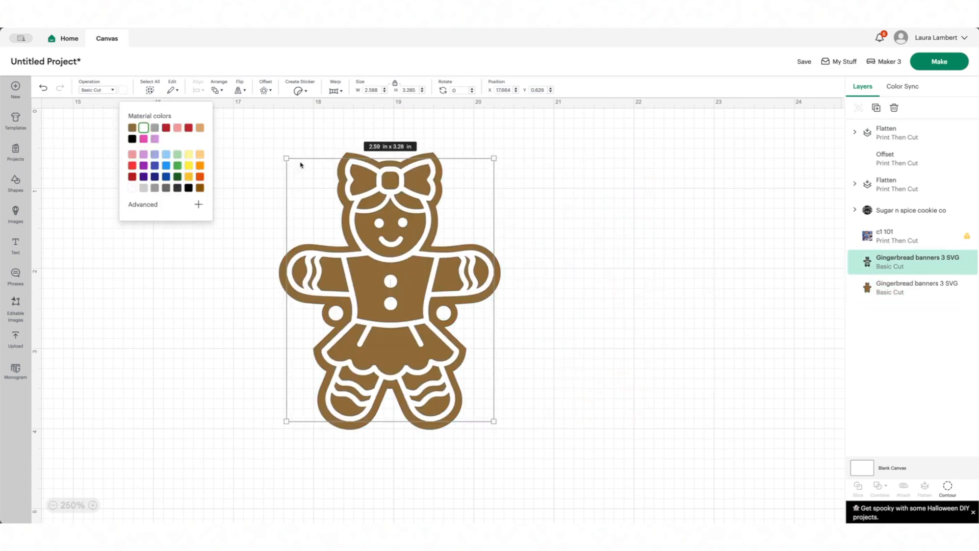
# Select the gingerbread girl's base and white line detail and align them centred both horizontally and vertically
pyautogui.click(524, 149)
pyautogui.moveTo(525, 149); pyautogui.dragTo(287, 422)
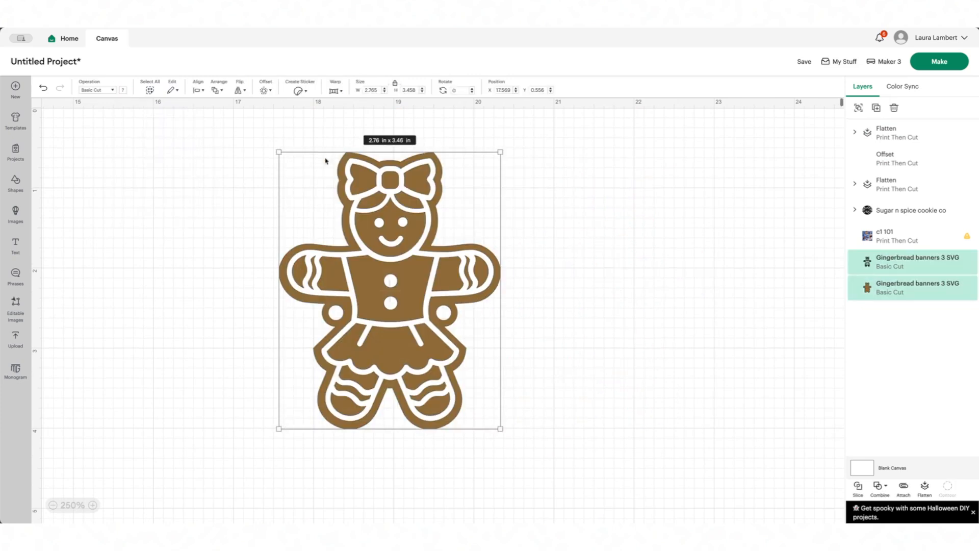
pyautogui.click(200, 92)
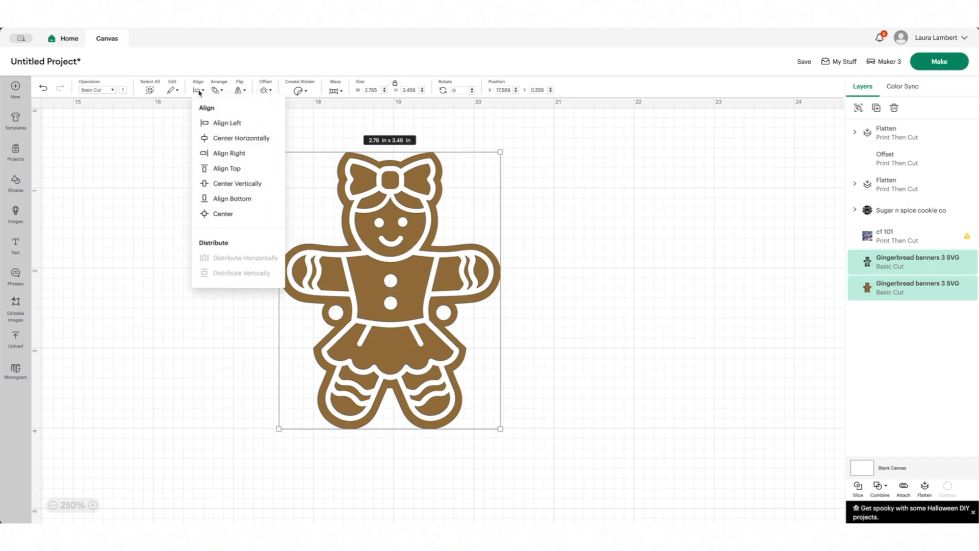
pyautogui.click(221, 140)
pyautogui.click(200, 91)
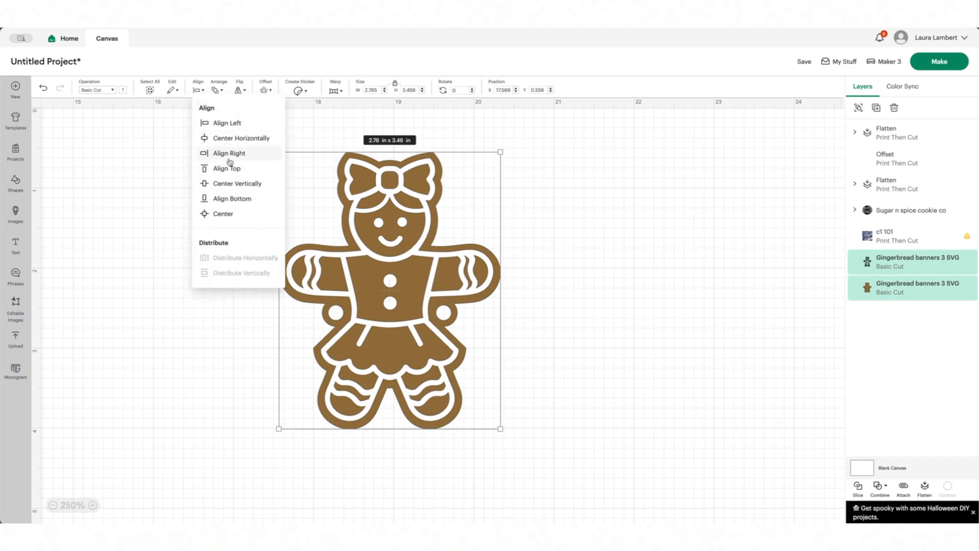
pyautogui.click(227, 181)
pyautogui.click(610, 314)
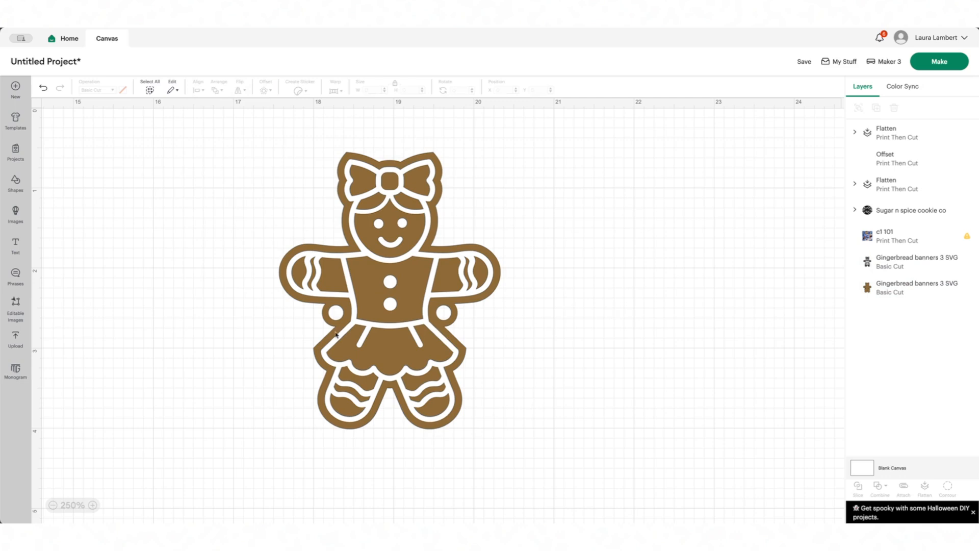
# Add a tear drop shape, rotate it sideways and place it over the gingerbread girl's right hanging loop
pyautogui.click(15, 184)
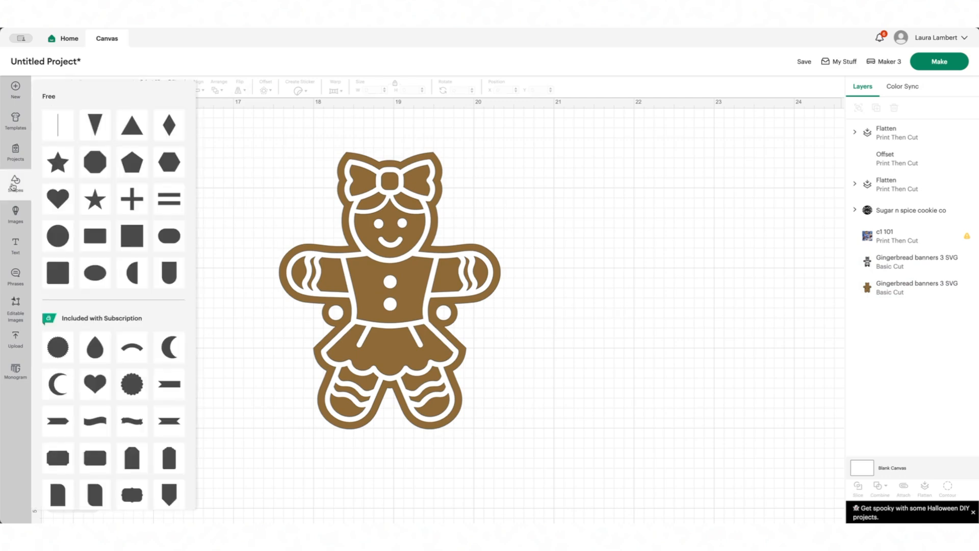
pyautogui.scroll(-3, 97, 354)
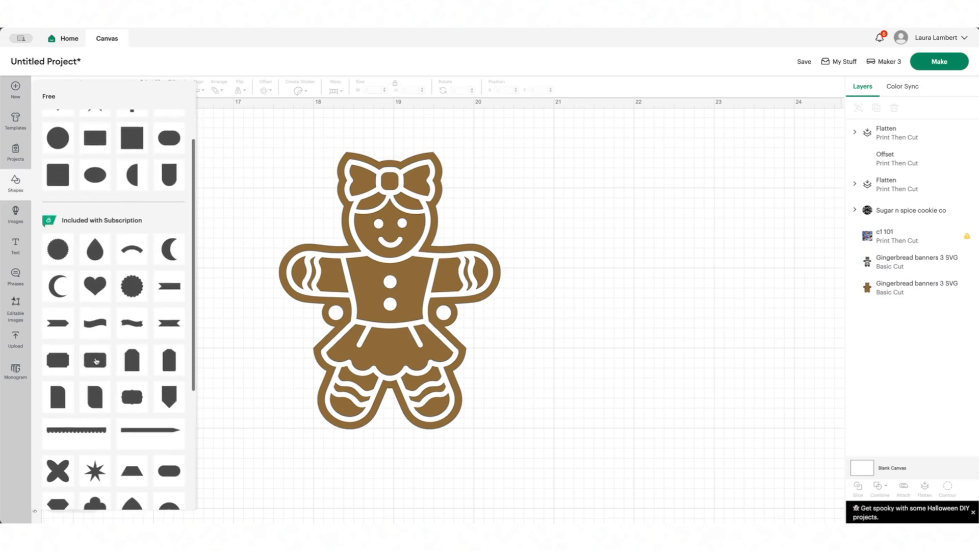
pyautogui.click(94, 246)
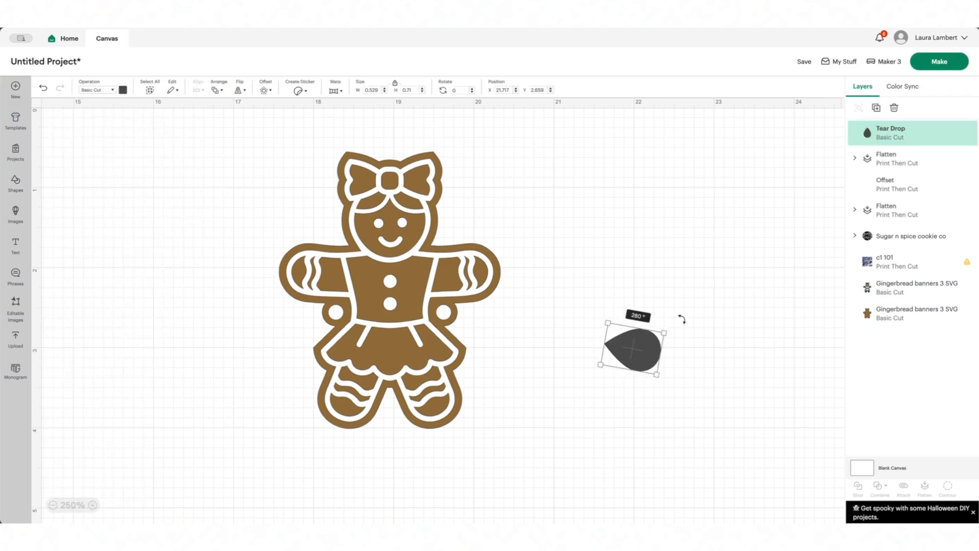
pyautogui.moveTo(681, 319); pyautogui.dragTo(460, 322)
# Slice the right loop off the brown gingerbread base with the tear drop and delete the leftover pieces
pyautogui.click(896, 320)
pyautogui.click(857, 487)
pyautogui.click(463, 325)
pyautogui.press('Delete')
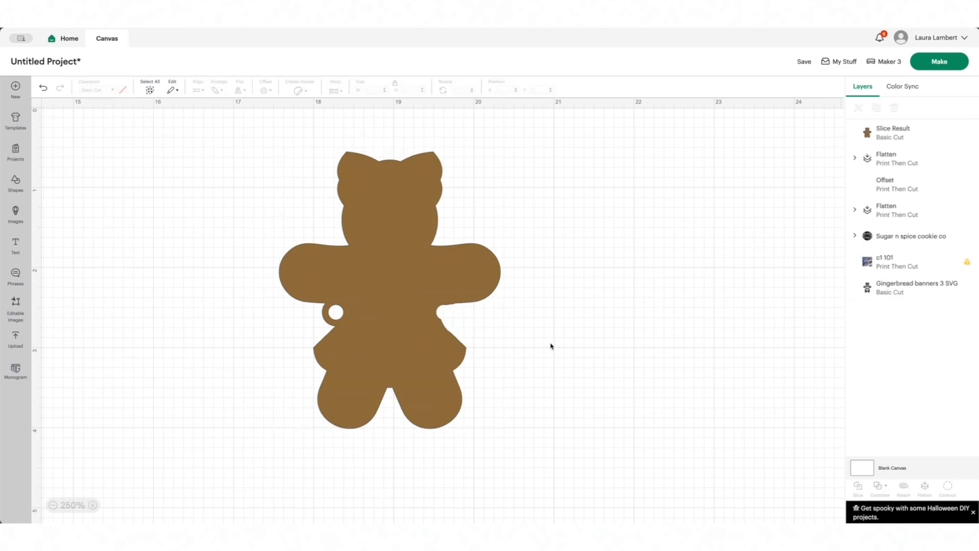
# Add another tear drop about 0.45 × 0.64 in, rotated about 60°, over the base's left hanging loop
pyautogui.click(15, 184)
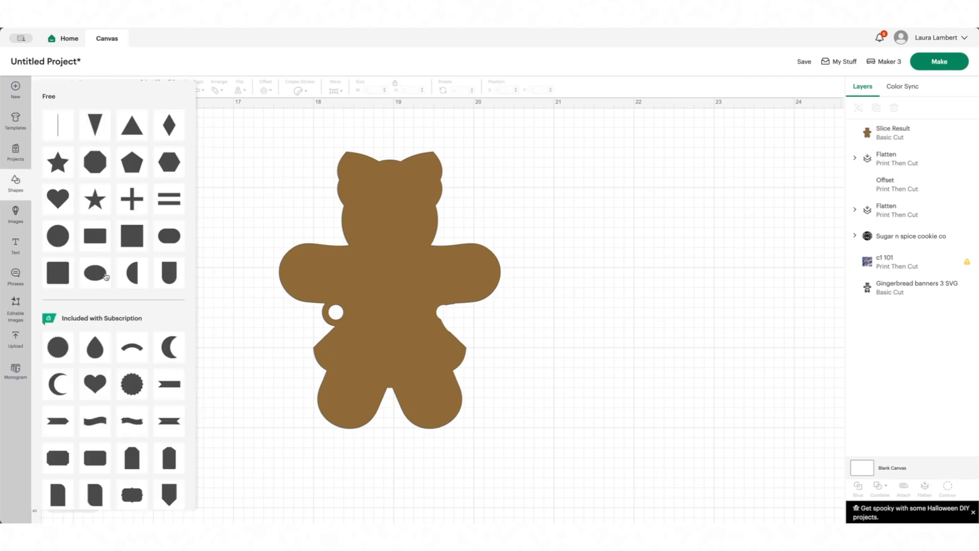
pyautogui.click(95, 346)
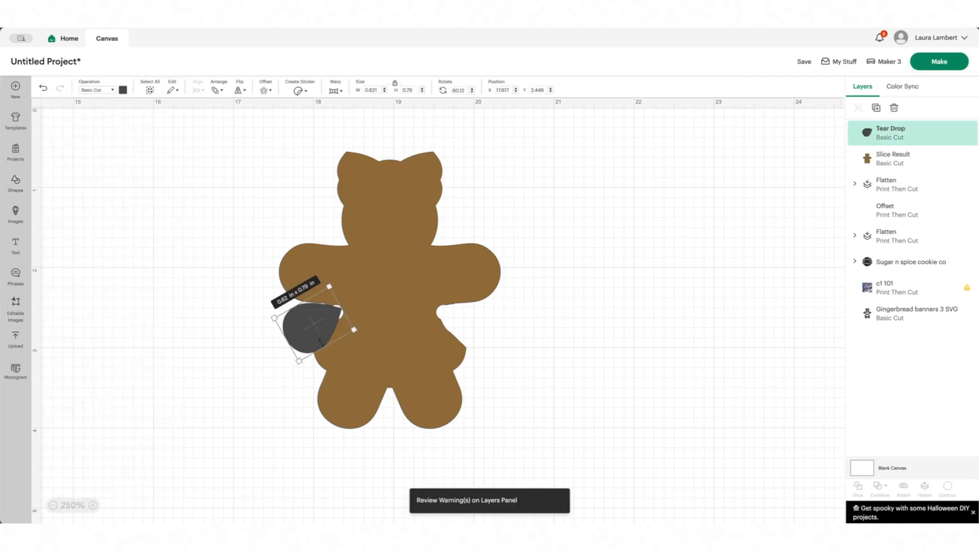
pyautogui.moveTo(353, 330)
pyautogui.mouseDown()
pyautogui.moveTo(343, 324)
pyautogui.moveTo(351, 326)
pyautogui.mouseUp()
pyautogui.moveTo(291, 343)
pyautogui.mouseDown()
pyautogui.moveTo(277, 351)
pyautogui.moveTo(298, 338)
pyautogui.mouseUp()
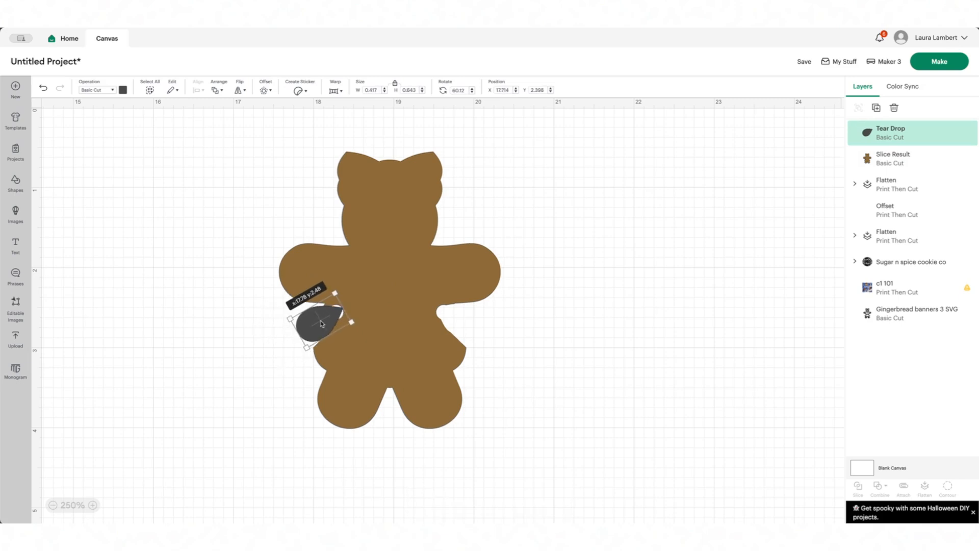
pyautogui.moveTo(321, 323); pyautogui.dragTo(311, 301)
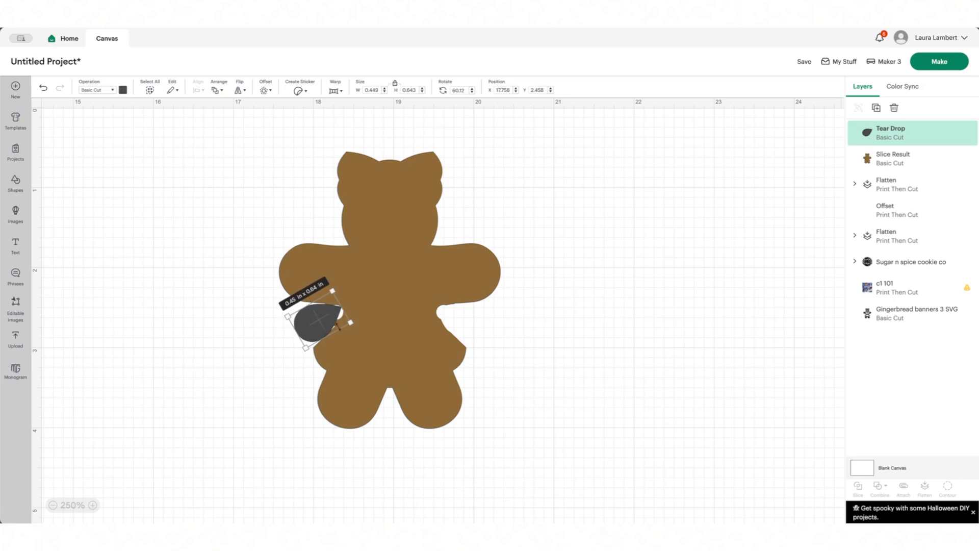
# Slice the left loop off the brown gingerbread base with the tear drop and delete the cut pieces
pyautogui.keyDown('shift'); pyautogui.click(363, 335); pyautogui.keyUp('shift')
pyautogui.click(858, 488)
pyautogui.rightClick(312, 329)
pyautogui.click(276, 332)
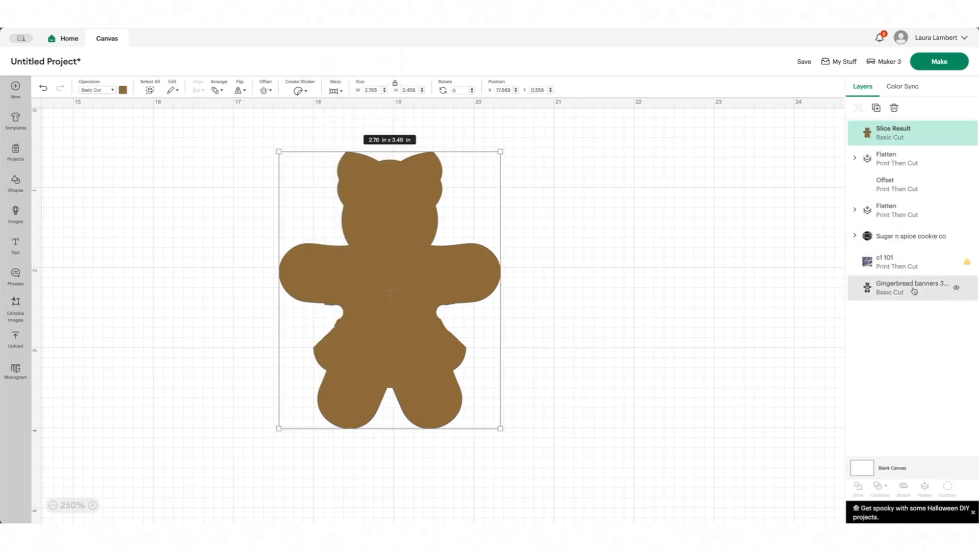
# Flatten the white line detail on top of the gingerbread base and add a 0.10 in offset around the result
pyautogui.moveTo(914, 291); pyautogui.dragTo(870, 133)
pyautogui.moveTo(488, 111); pyautogui.dragTo(263, 456)
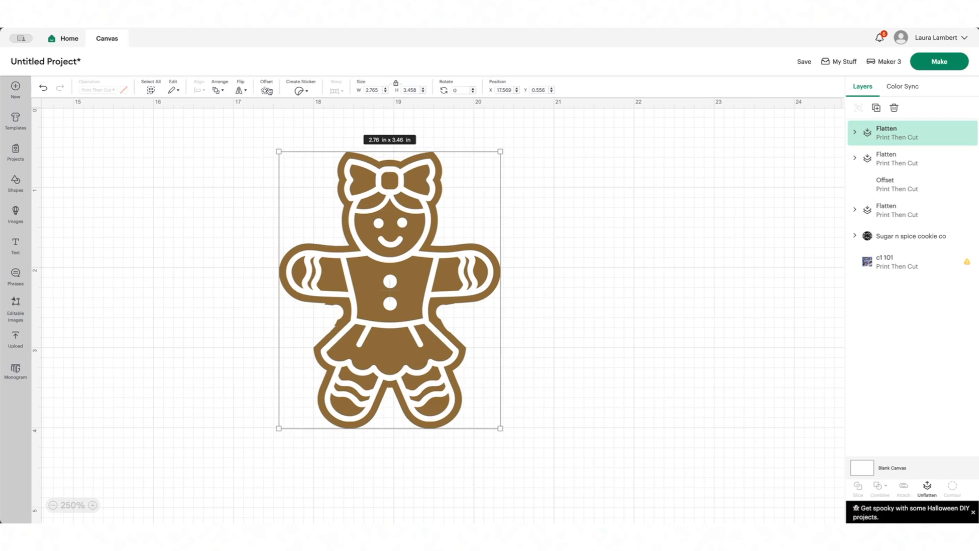
pyautogui.click(268, 91)
pyautogui.click(298, 201)
# Recolour the gingerbread girl's offset red
pyautogui.click(123, 90)
pyautogui.click(188, 145)
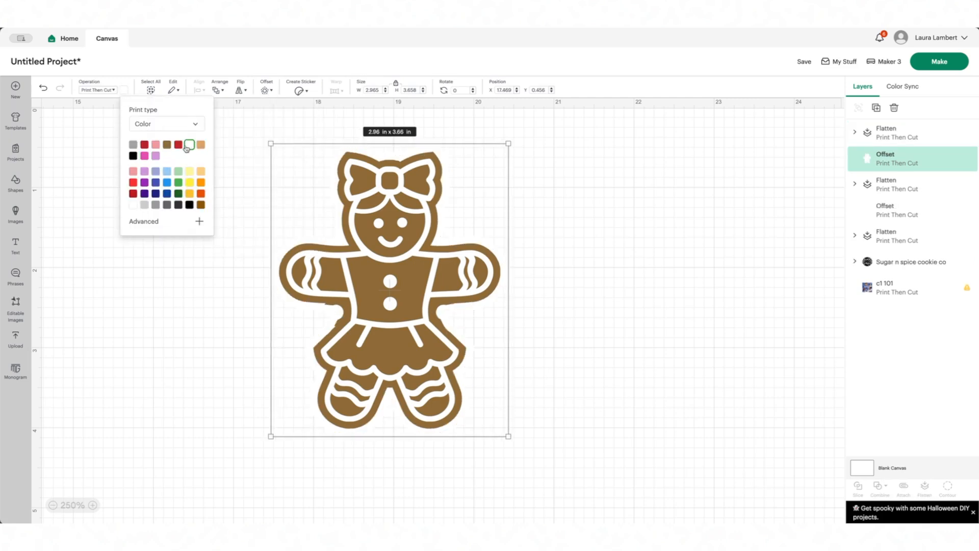
pyautogui.click(179, 145)
pyautogui.click(179, 328)
# Select the gingerbread girl together with her red offset and flatten them into one image
pyautogui.click(52, 505)
pyautogui.click(52, 505)
pyautogui.click(53, 505)
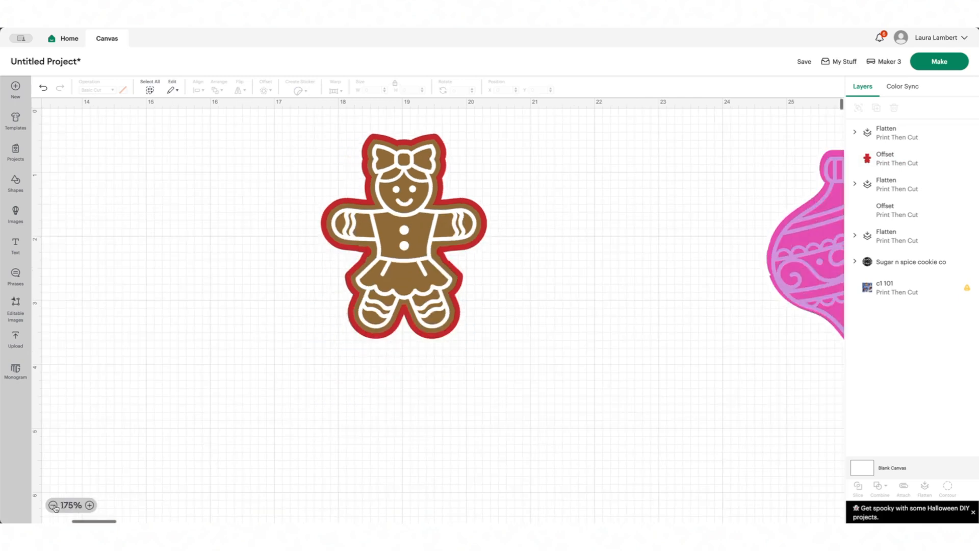
pyautogui.click(52, 505)
pyautogui.click(52, 505)
pyautogui.click(52, 505)
pyautogui.moveTo(338, 227); pyautogui.dragTo(478, 122)
pyautogui.click(925, 487)
# Flatten the ornament with its white offset and move the gingerbread girl and cocoa mug over beside it
pyautogui.click(646, 237)
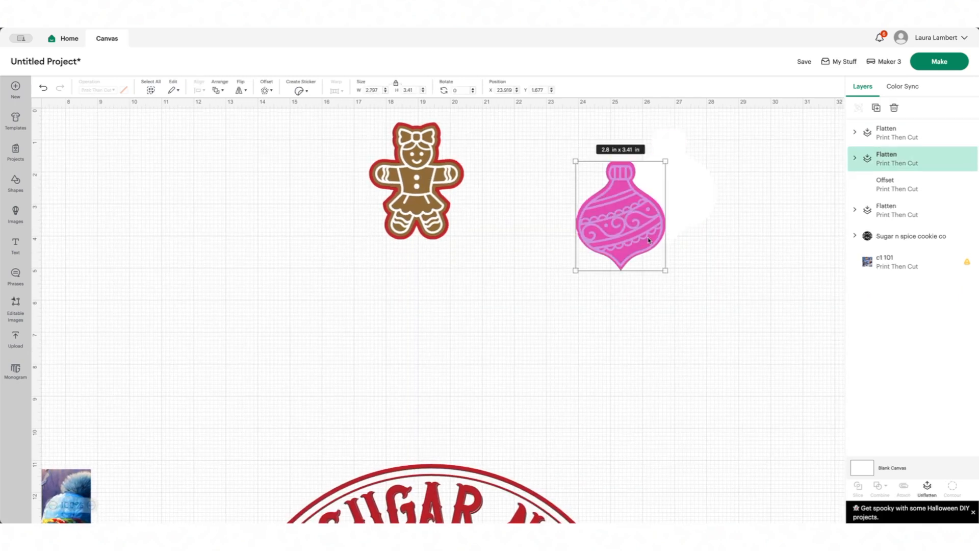
pyautogui.click(650, 243)
pyautogui.moveTo(417, 180); pyautogui.dragTo(575, 185)
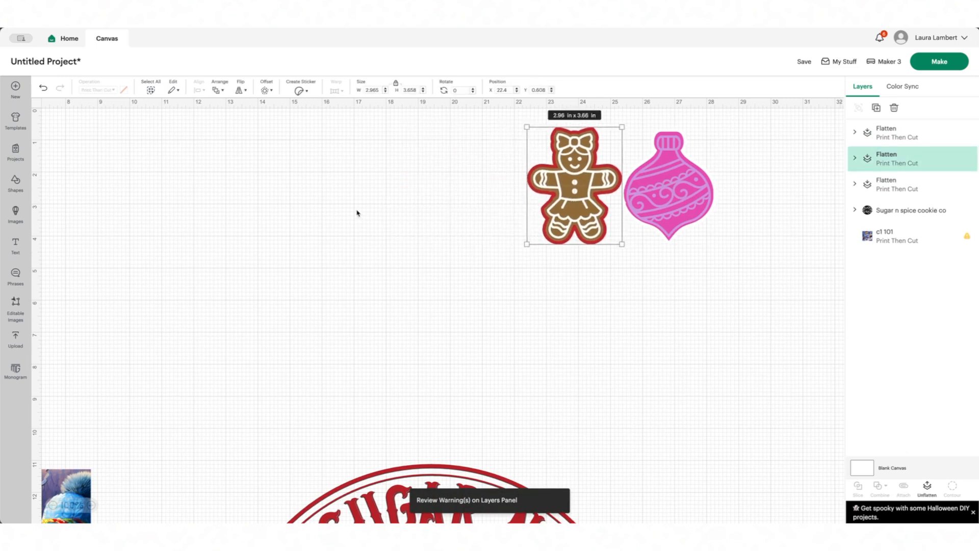
pyautogui.hscroll(-5, 356, 212)
pyautogui.moveTo(123, 182); pyautogui.dragTo(668, 186)
pyautogui.hscroll(4, 668, 185)
pyautogui.click(673, 186)
# Move the square snowman scene picture to a clear spot on the canvas and preview a 0.10 in offset around it
pyautogui.scroll(-6, 603, 277)
pyautogui.hscroll(-4, 515, 261)
pyautogui.moveTo(306, 265); pyautogui.dragTo(364, 253)
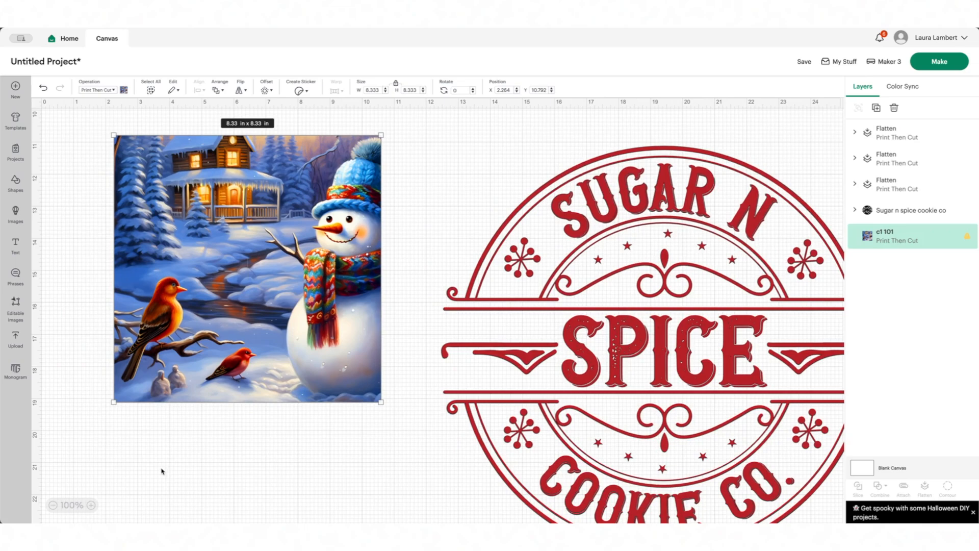
pyautogui.click(91, 505)
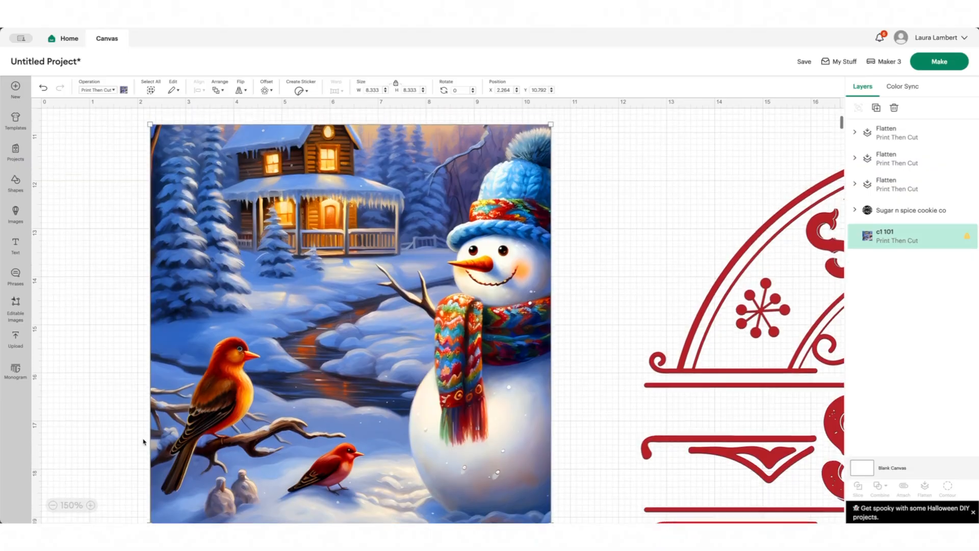
pyautogui.scroll(1, 144, 442)
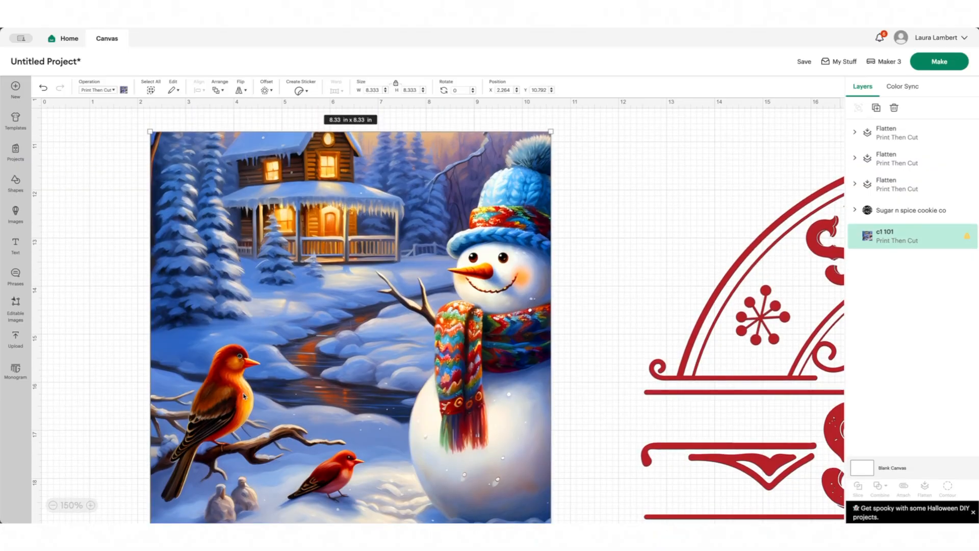
pyautogui.click(267, 92)
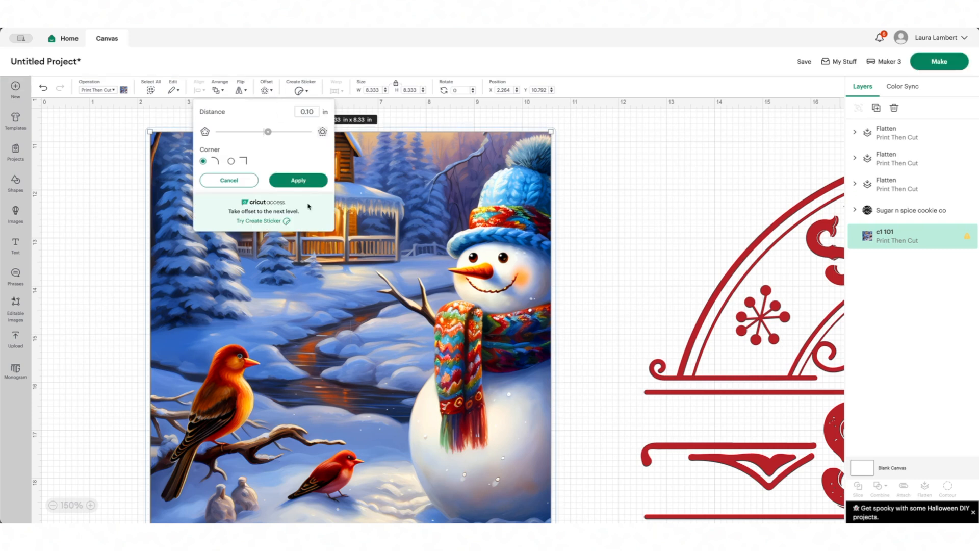
pyautogui.click(229, 180)
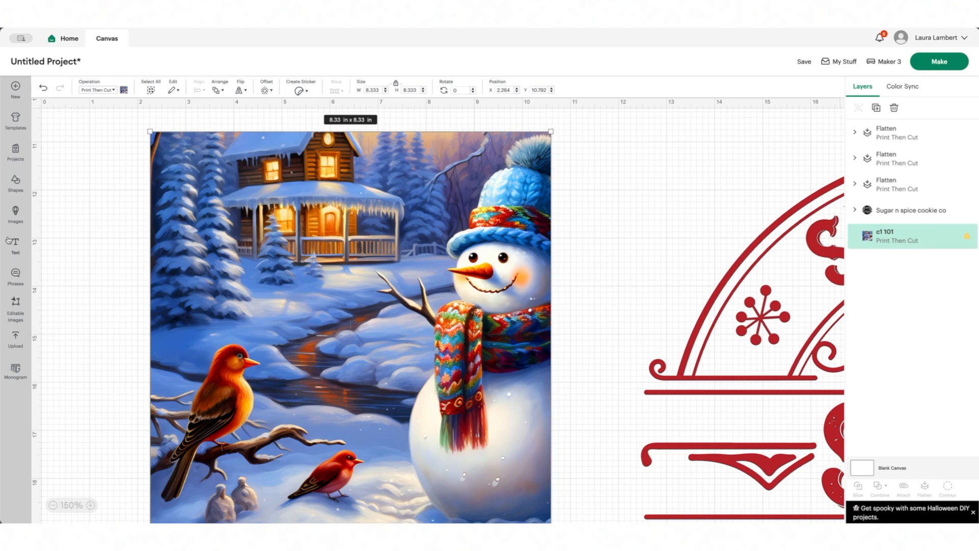
# Add a scalloped circle, enlarge it to about 8 in across and position it over the snowman scene
pyautogui.click(15, 184)
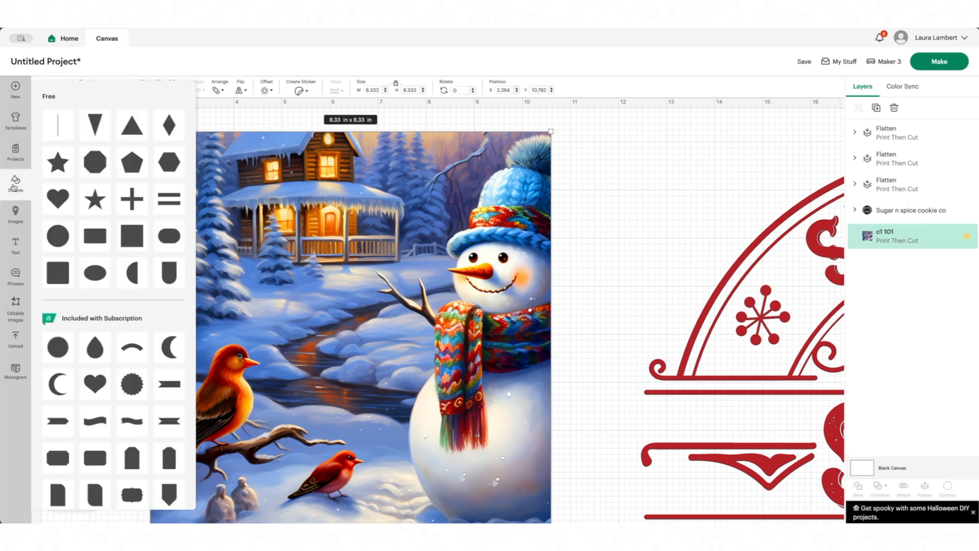
pyautogui.click(124, 393)
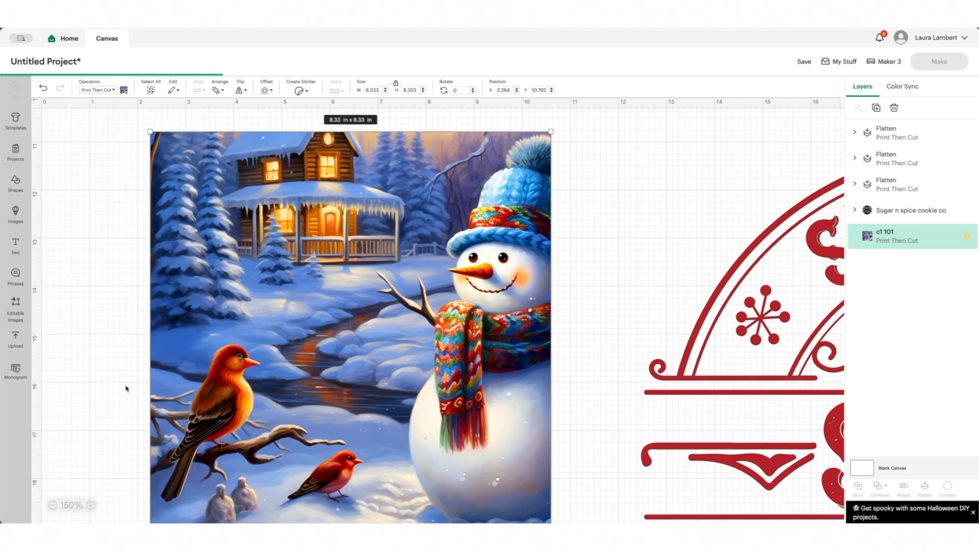
pyautogui.moveTo(133, 213); pyautogui.dragTo(541, 431)
pyautogui.scroll(3, 336, 264)
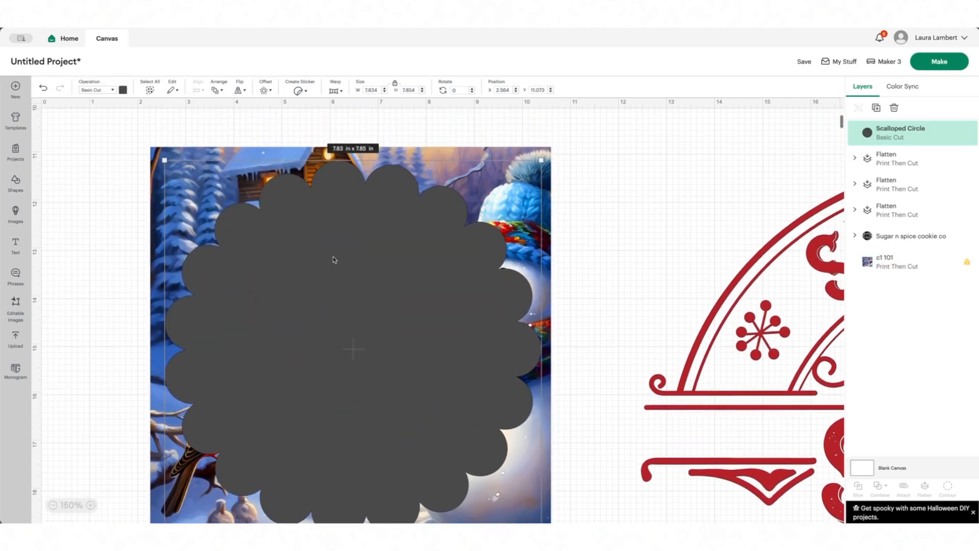
pyautogui.moveTo(335, 272); pyautogui.dragTo(334, 270)
pyautogui.moveTo(163, 170); pyautogui.dragTo(157, 162)
pyautogui.moveTo(314, 315); pyautogui.dragTo(323, 326)
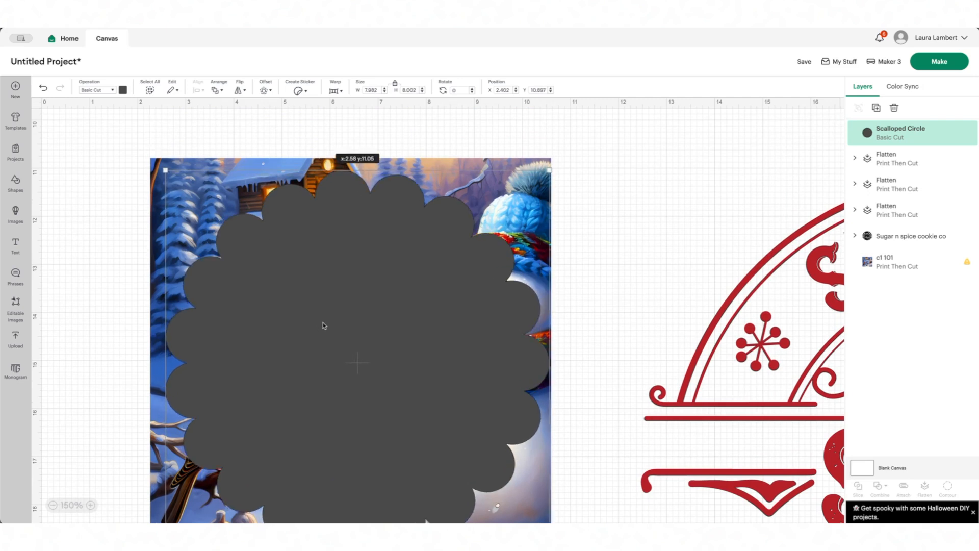
# Slice the snowman scene with the scalloped circle and delete the dark circle and the outer picture remnant
pyautogui.keyDown('shift'); pyautogui.click(427, 165); pyautogui.keyUp('shift')
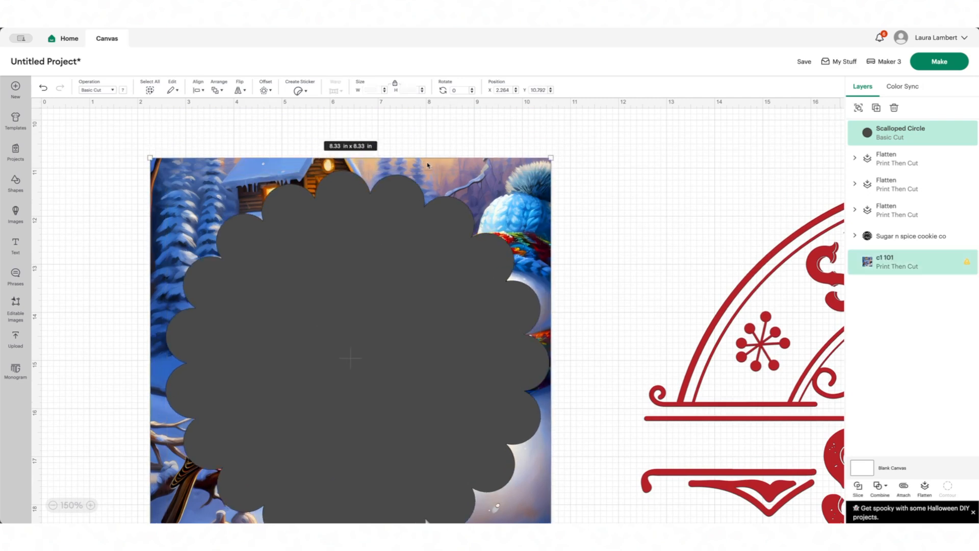
pyautogui.click(857, 487)
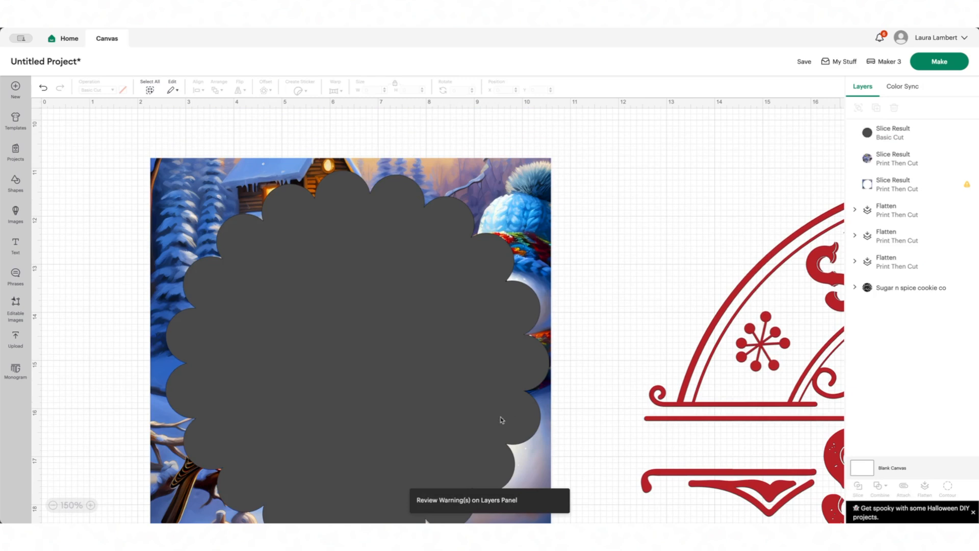
pyautogui.click(511, 163)
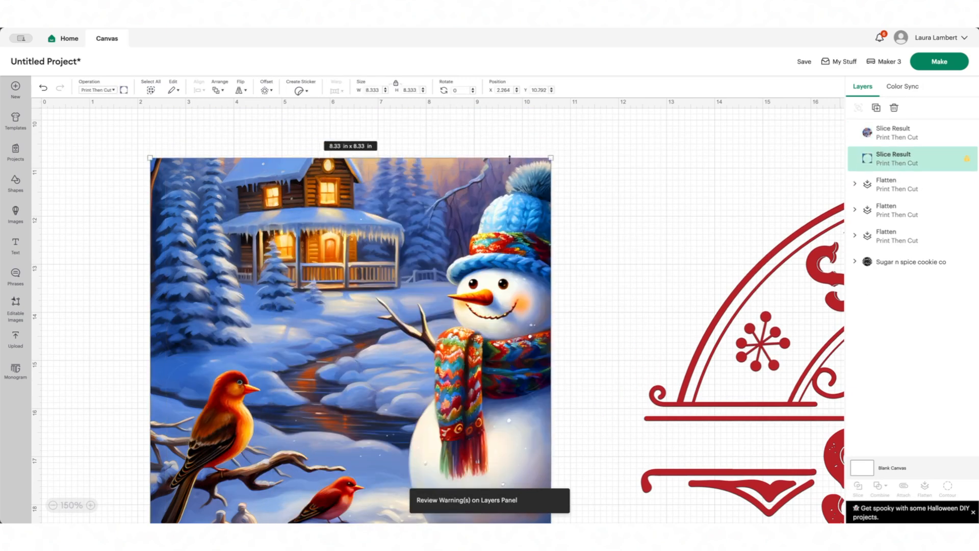
pyautogui.press('Delete')
# Shrink the scalloped snowman picture to about 5.3 in wide and reposition it on the canvas
pyautogui.moveTo(420, 324); pyautogui.dragTo(410, 297)
pyautogui.moveTo(544, 149); pyautogui.dragTo(415, 279)
pyautogui.moveTo(306, 380); pyautogui.dragTo(379, 263)
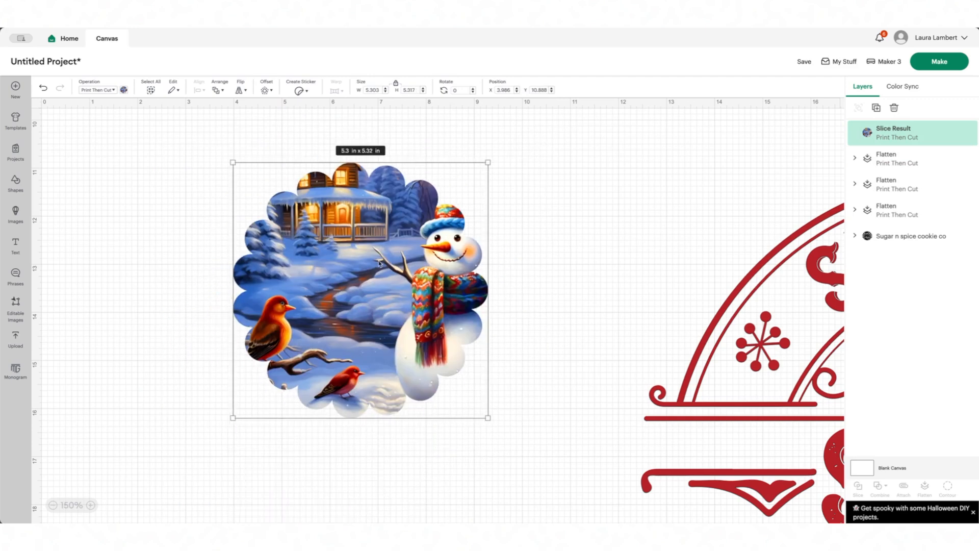
# Add a black 0.10 in offset around the scalloped snowman picture
pyautogui.click(266, 90)
pyautogui.click(295, 179)
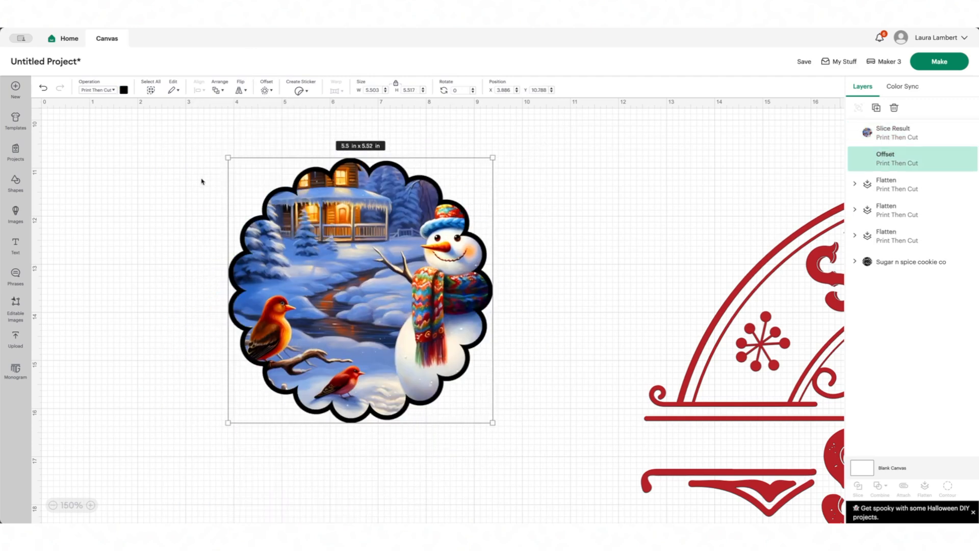
pyautogui.click(128, 455)
# Flatten the scalloped snowman picture with its black offset and move it to a new spot on the canvas
pyautogui.click(53, 505)
pyautogui.click(52, 505)
pyautogui.moveTo(353, 184); pyautogui.dragTo(138, 404)
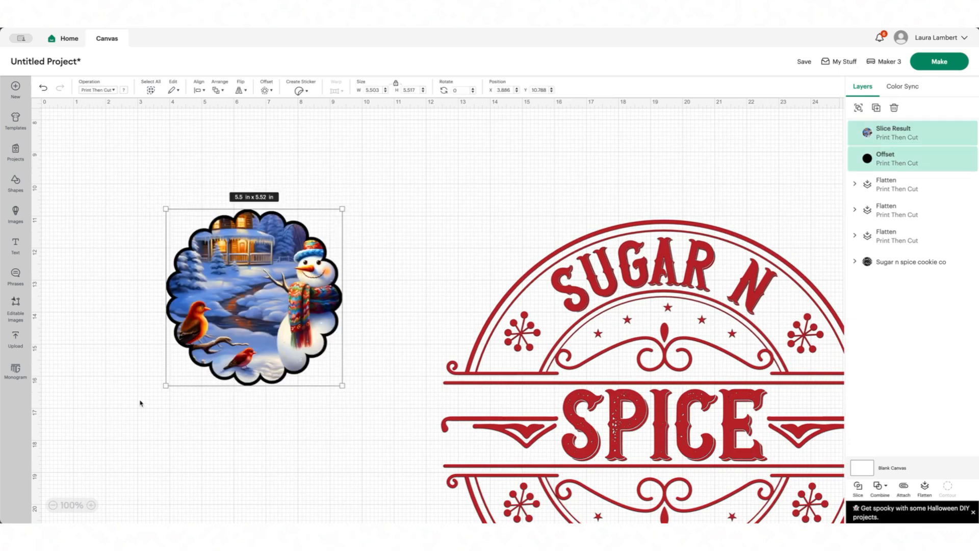
pyautogui.click(925, 486)
pyautogui.moveTo(254, 297); pyautogui.dragTo(437, 219)
# Select the Sugar n Spice Cookie Co. logo and look at its Create Sticker options
pyautogui.scroll(3, 454, 236)
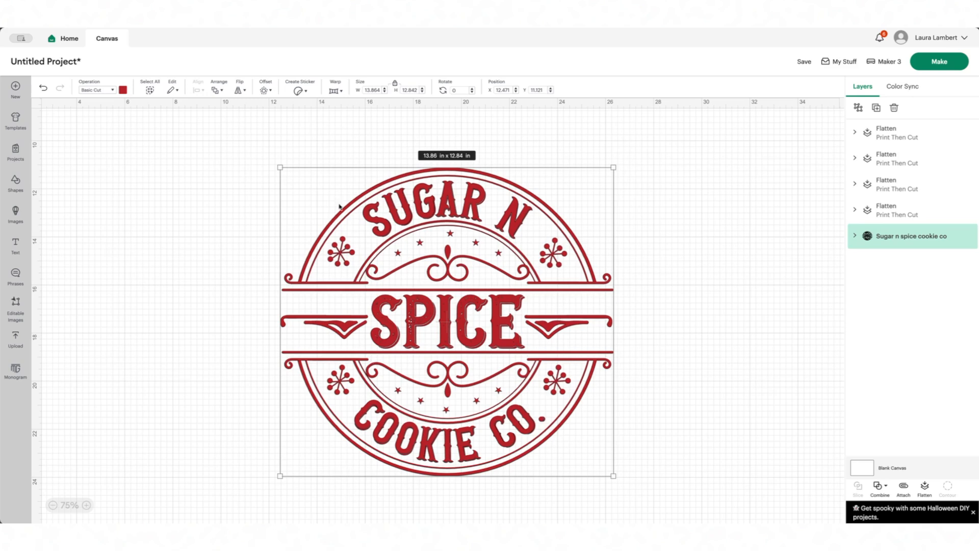
pyautogui.click(297, 90)
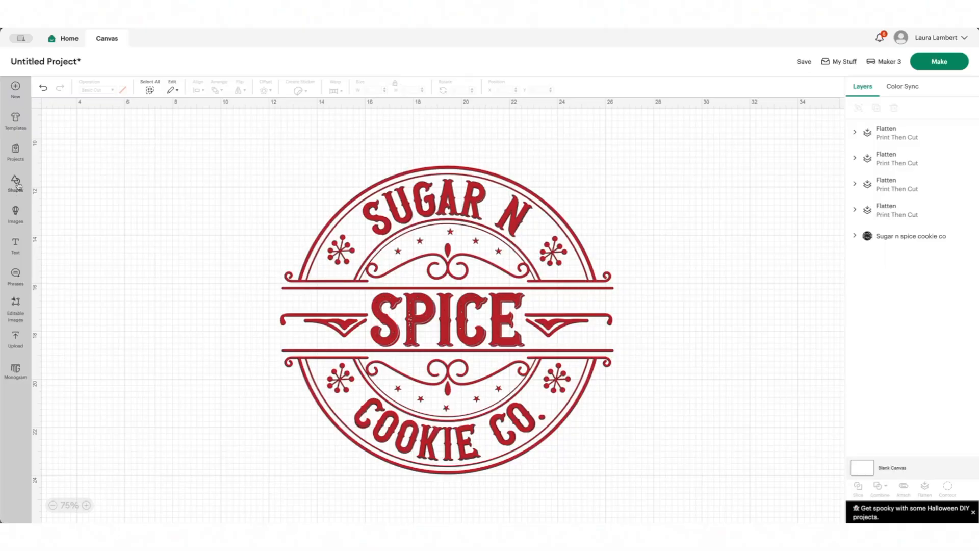
# Add a circle enlarged to about 15.2 in across, position it over the cookie logo and send it to the back
pyautogui.click(17, 185)
pyautogui.click(65, 240)
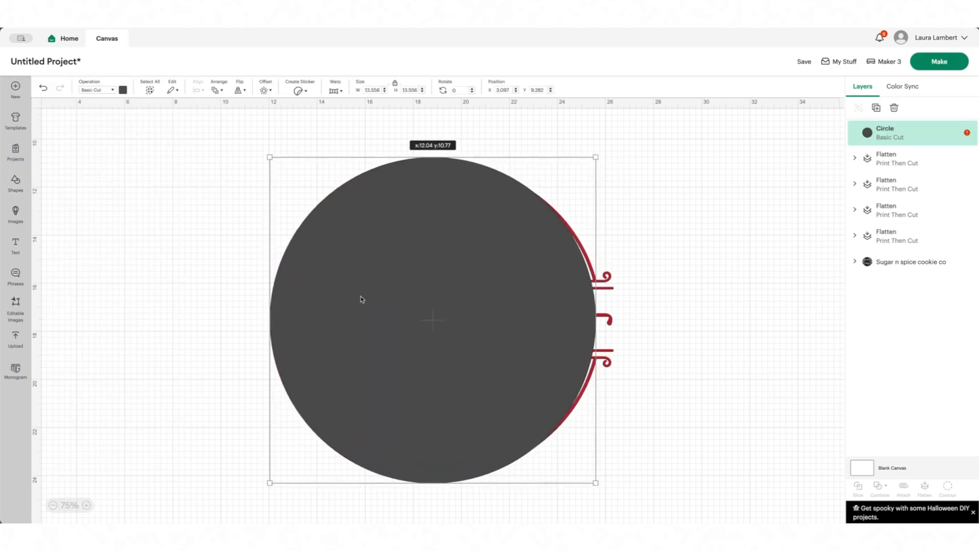
pyautogui.moveTo(448, 175); pyautogui.dragTo(456, 175)
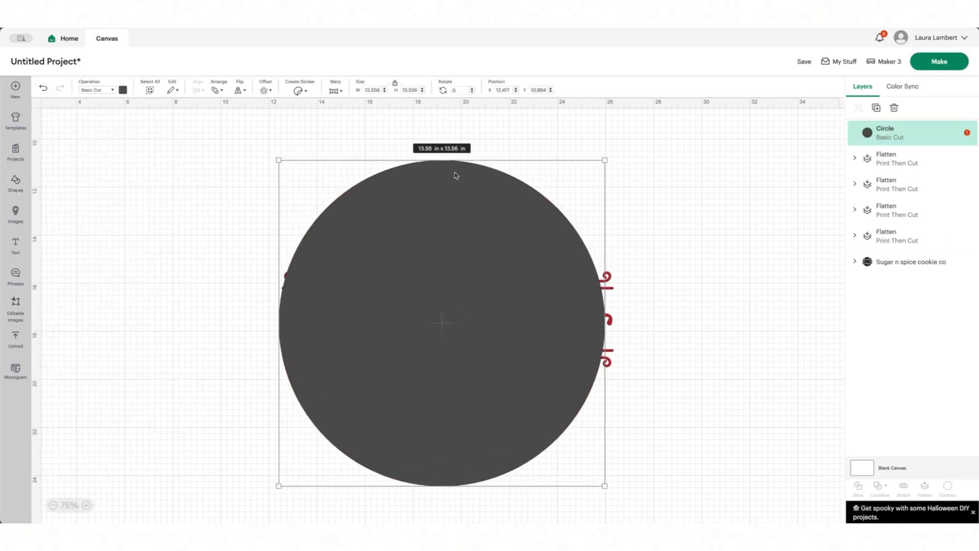
pyautogui.moveTo(602, 159); pyautogui.dragTo(637, 125)
pyautogui.moveTo(470, 297); pyautogui.dragTo(462, 307)
pyautogui.hotkey('ctrl', 'shift', 'Down')
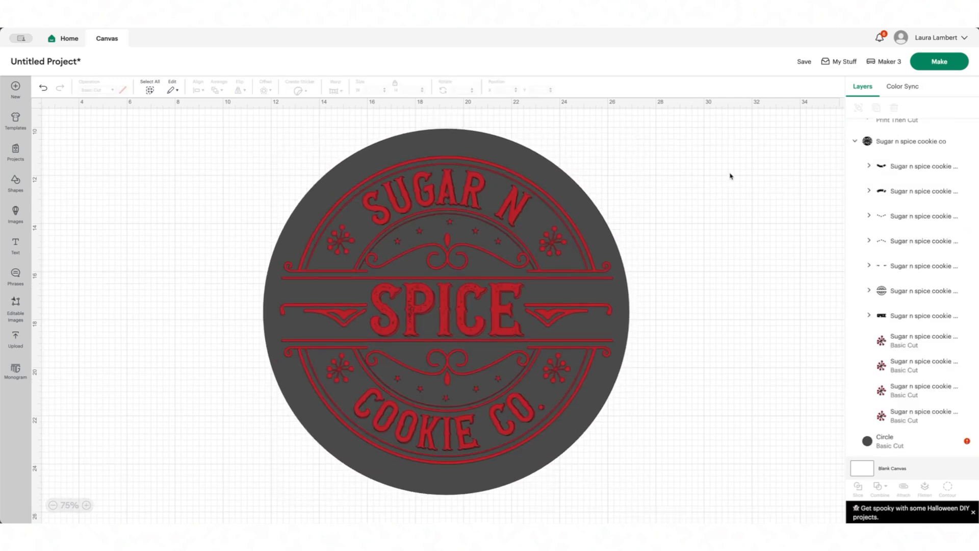
# Recolor the background circle tan and the Sugar n Spice Cookie Co. logo white
pyautogui.click(379, 150)
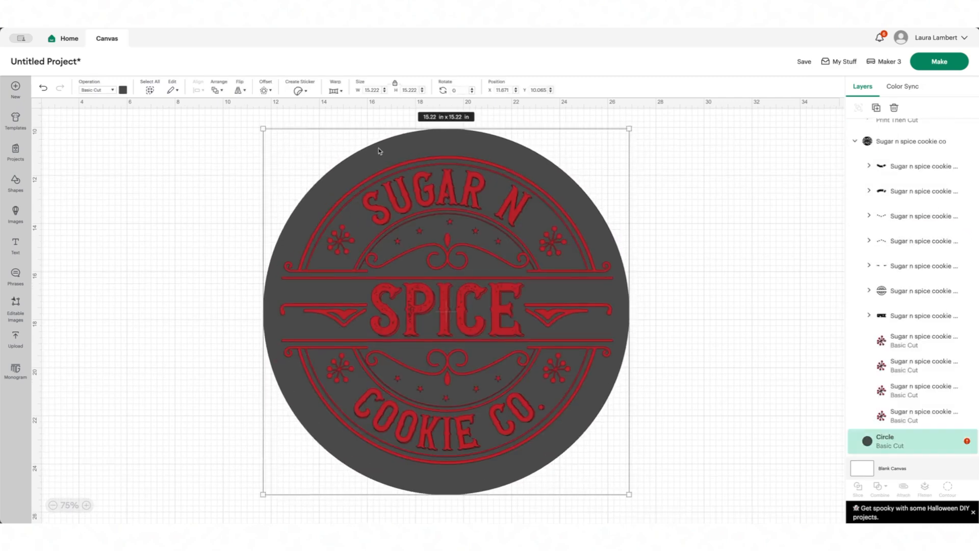
pyautogui.click(124, 90)
pyautogui.click(199, 128)
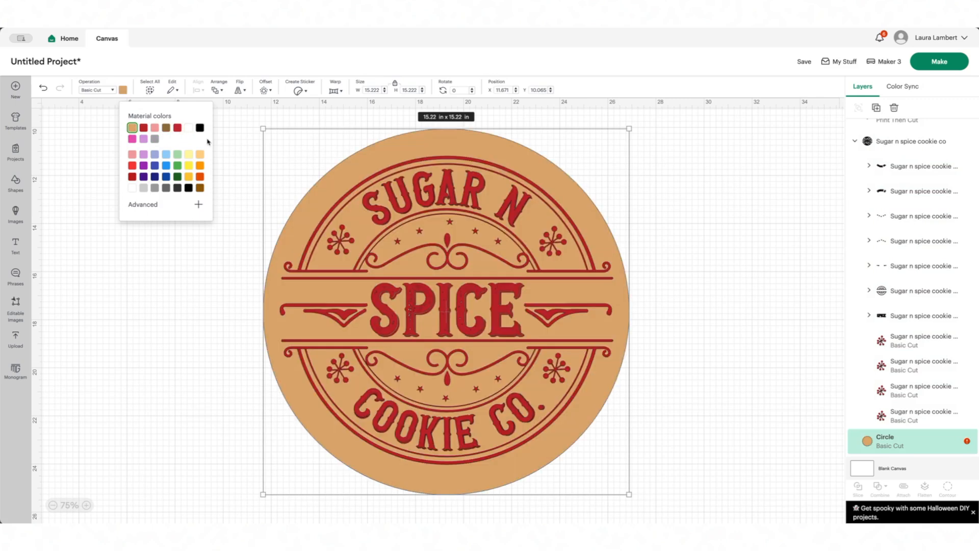
pyautogui.click(474, 296)
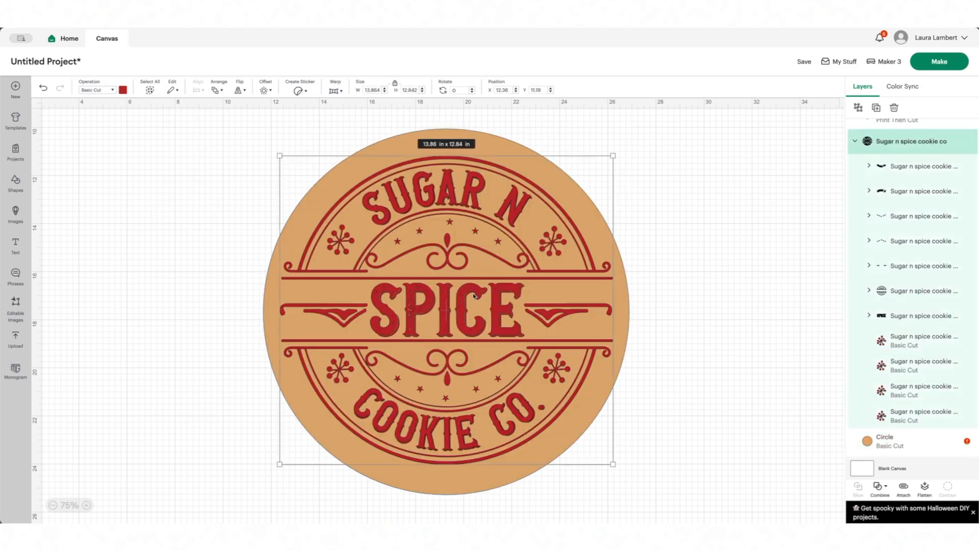
pyautogui.click(123, 90)
pyautogui.click(188, 128)
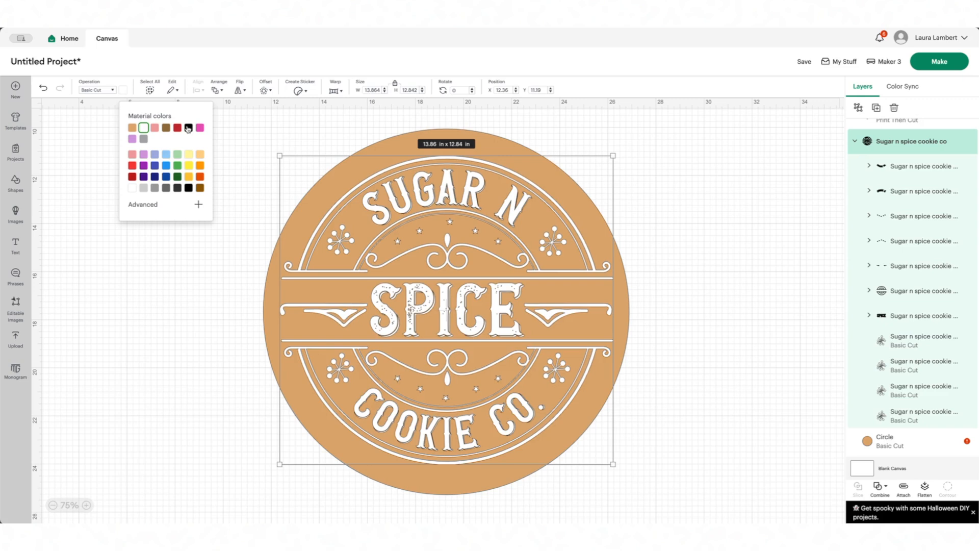
# Center the cookie logo and the tan circle on each other and flatten them into one printable image
pyautogui.moveTo(281, 219); pyautogui.dragTo(281, 220)
pyautogui.moveTo(645, 156); pyautogui.dragTo(257, 443)
pyautogui.click(202, 90)
pyautogui.click(230, 138)
pyautogui.click(200, 91)
pyautogui.click(223, 184)
pyautogui.click(924, 487)
# Shrink the flattened cookie logo to about 3.48 in and place it in the row beside the snowman picture
pyautogui.moveTo(629, 128); pyautogui.dragTo(426, 327)
pyautogui.moveTo(365, 404); pyautogui.dragTo(533, 259)
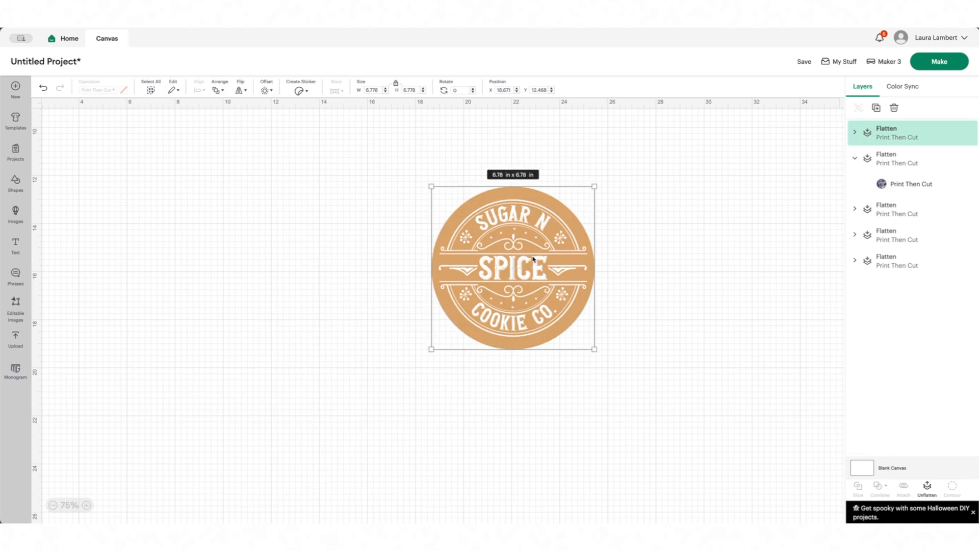
pyautogui.scroll(4, 535, 345)
pyautogui.scroll(-1, 508, 373)
pyautogui.moveTo(508, 373); pyautogui.dragTo(388, 257)
pyautogui.moveTo(469, 236); pyautogui.dragTo(390, 313)
pyautogui.scroll(2, 349, 408)
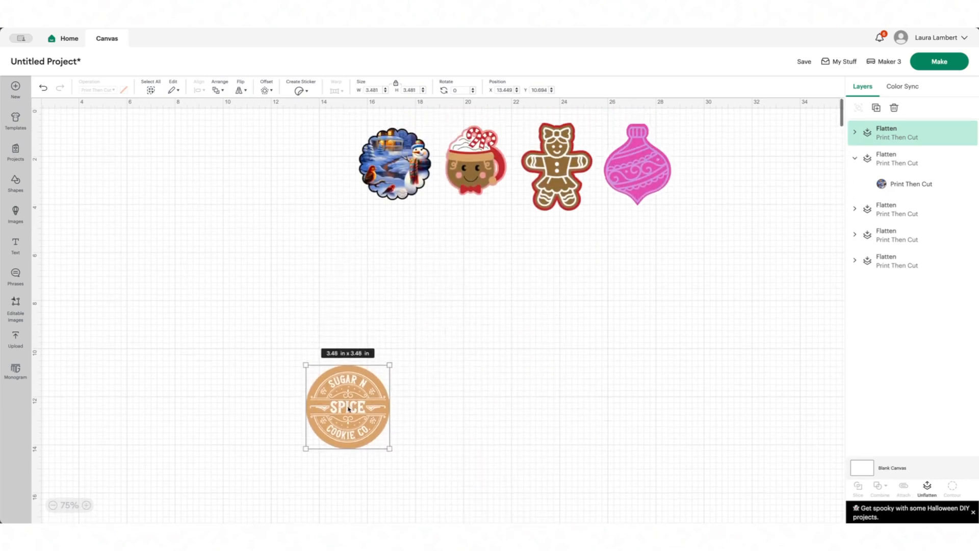
pyautogui.moveTo(349, 409); pyautogui.dragTo(305, 162)
# Select all five flattened images and move the whole row lower on the canvas
pyautogui.click(598, 128)
pyautogui.moveTo(690, 119); pyautogui.dragTo(145, 334)
pyautogui.moveTo(467, 168); pyautogui.dragTo(459, 298)
pyautogui.click(761, 271)
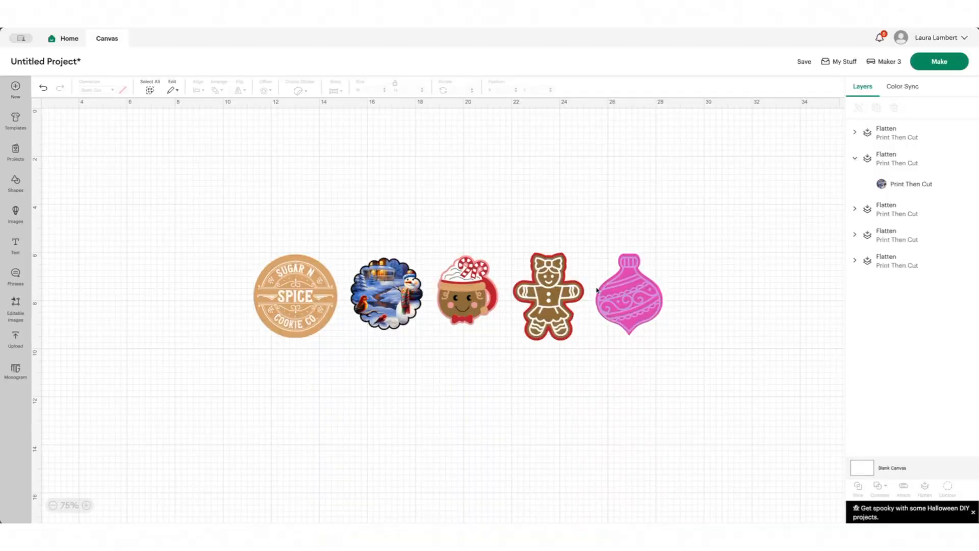
# Set the widths of the pink ornament and the gingerbread girl to 2 in each
pyautogui.click(629, 295)
pyautogui.click(378, 90)
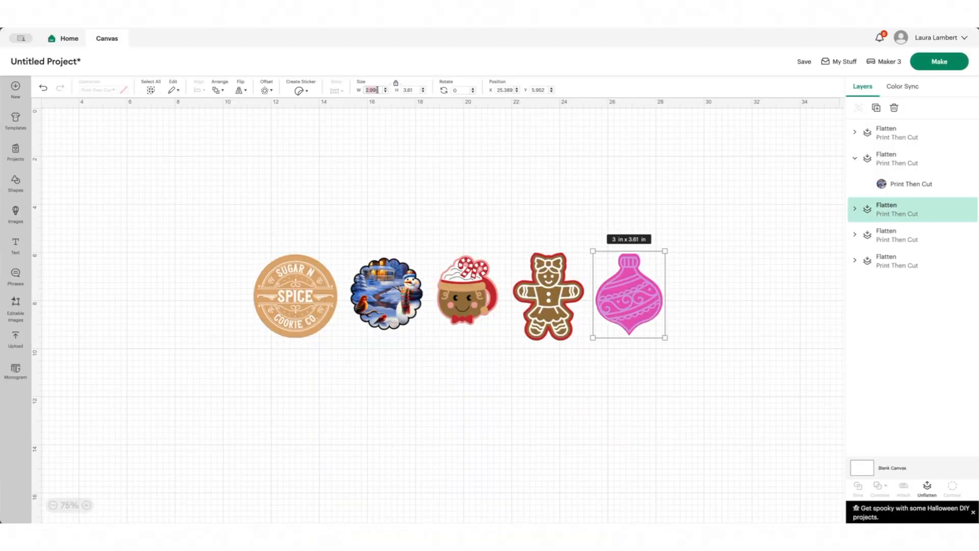
pyautogui.write('2')
pyautogui.press('Return')
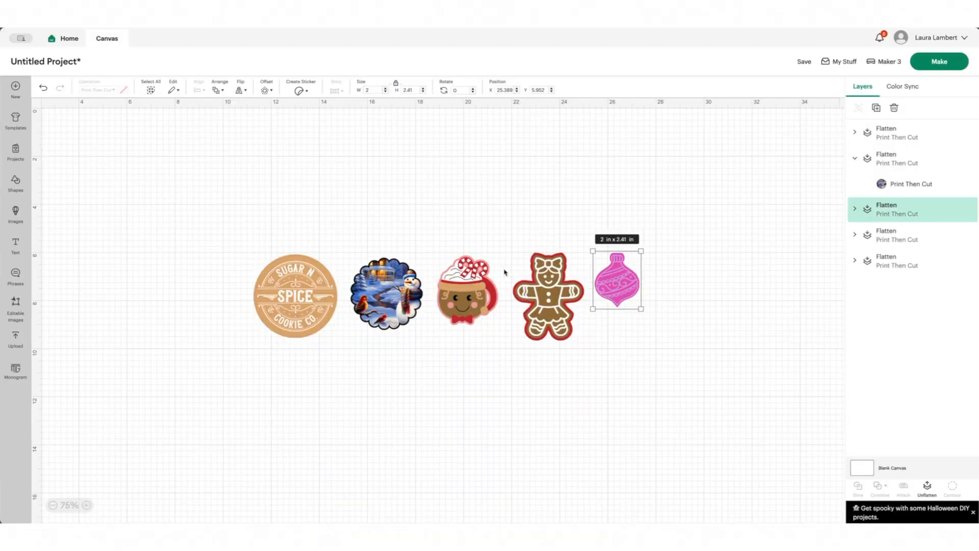
pyautogui.click(550, 293)
pyautogui.click(373, 90)
pyautogui.write('2')
pyautogui.press('Return')
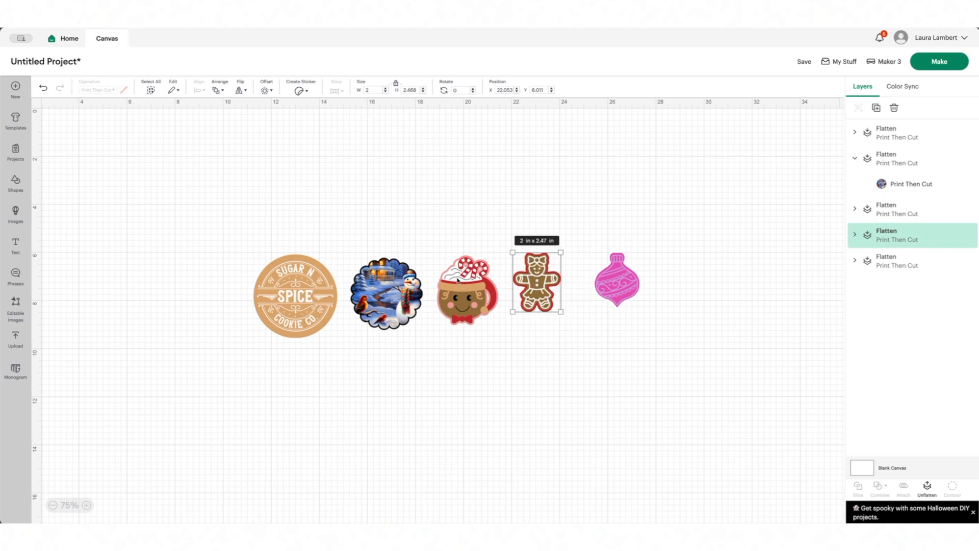
# Set the widths of the mug, the snowman picture and the cookie logo to 2 in each
pyautogui.click(457, 280)
pyautogui.write('2')
pyautogui.press('Return')
pyautogui.click(363, 265)
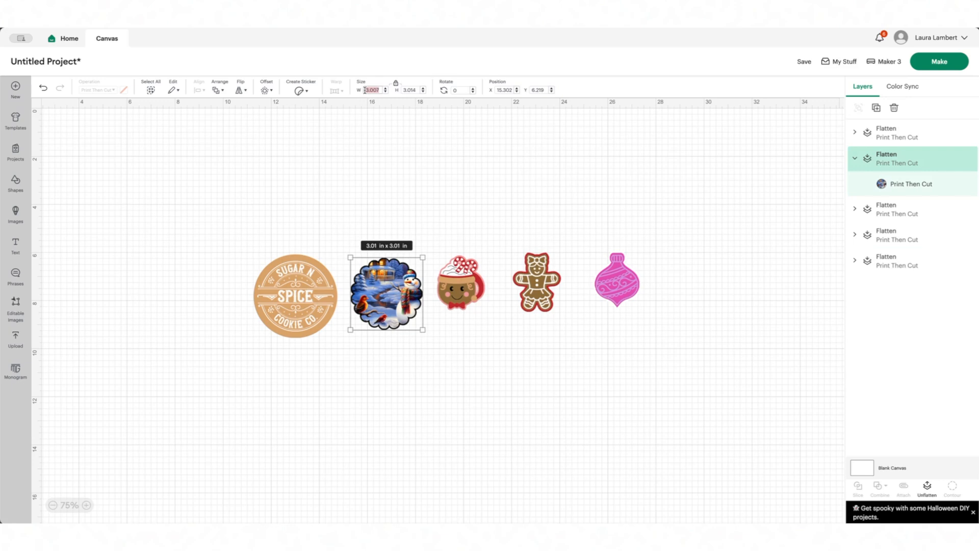
pyautogui.write('2')
pyautogui.press('Return')
pyautogui.click(311, 271)
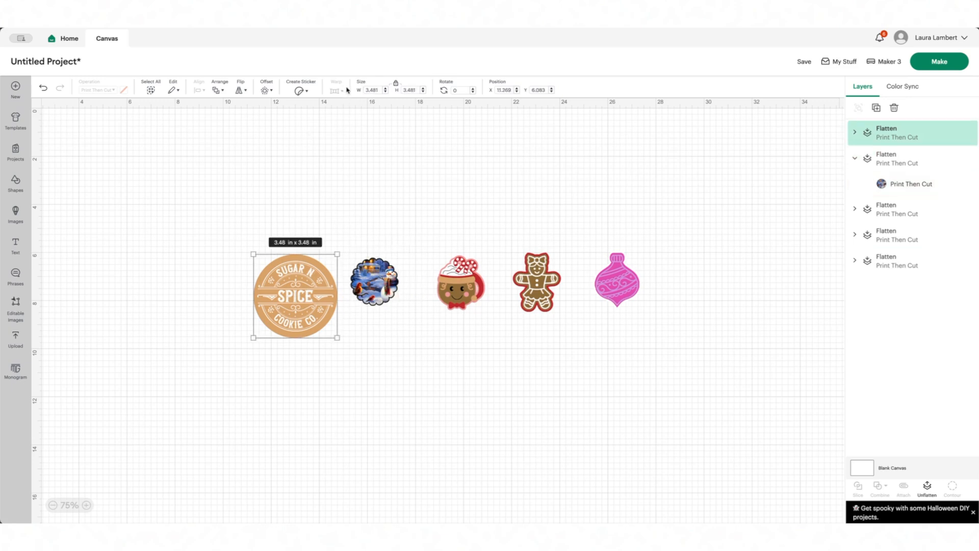
pyautogui.press('Return')
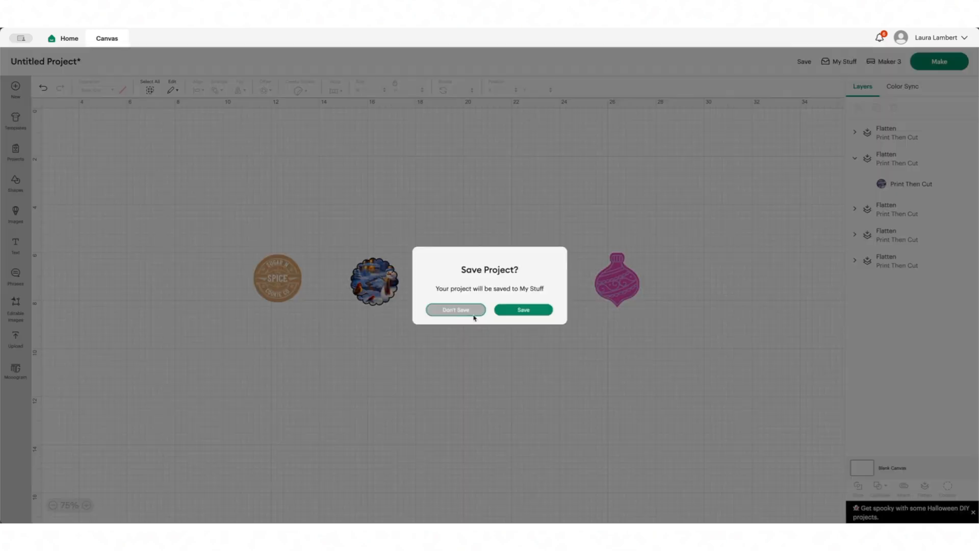
# Continue to the mat preview without saving the project and set the material size to 8.5 in x 11 in (Letter)
pyautogui.click(459, 308)
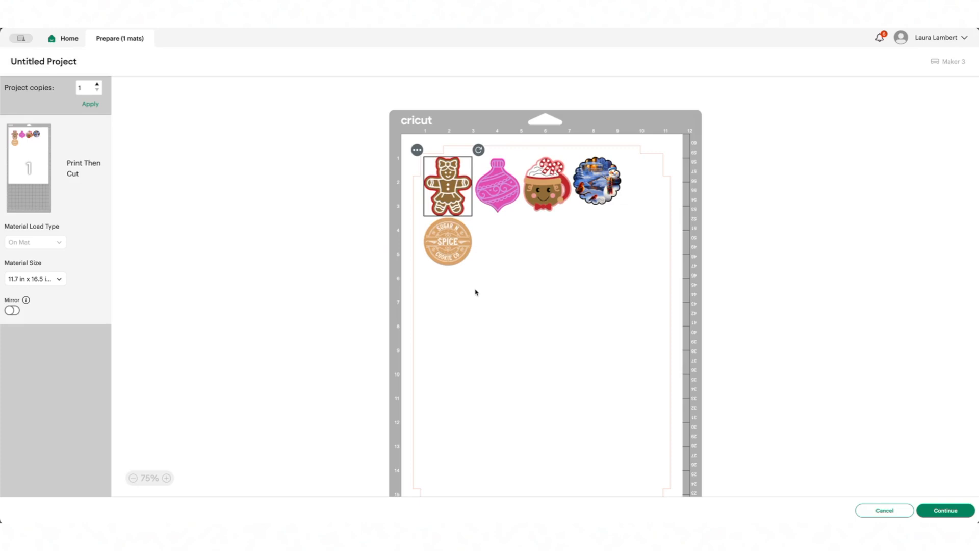
pyautogui.click(47, 278)
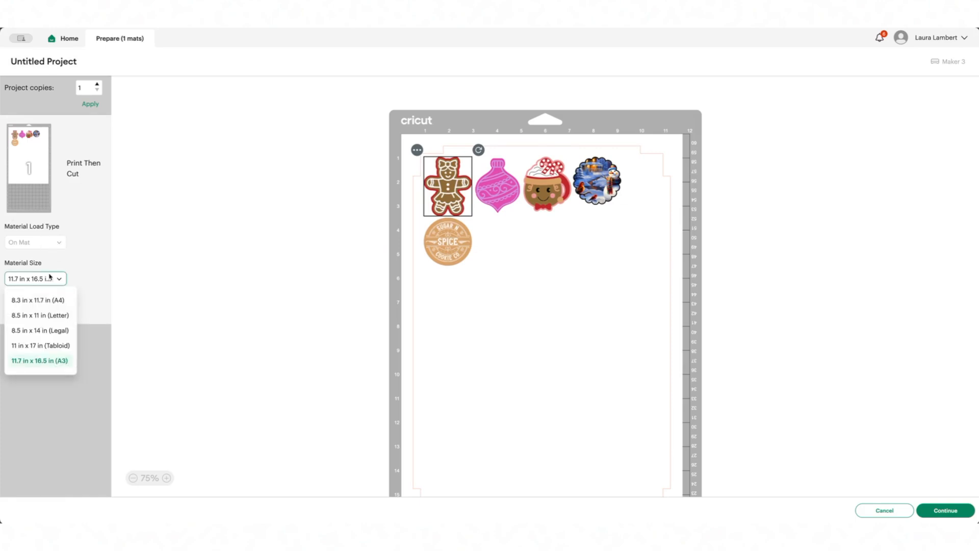
pyautogui.click(34, 316)
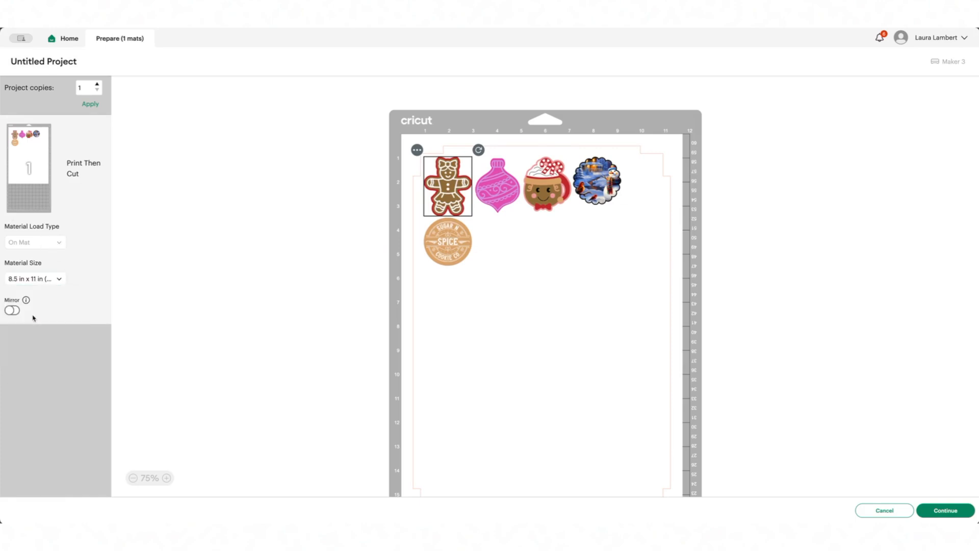